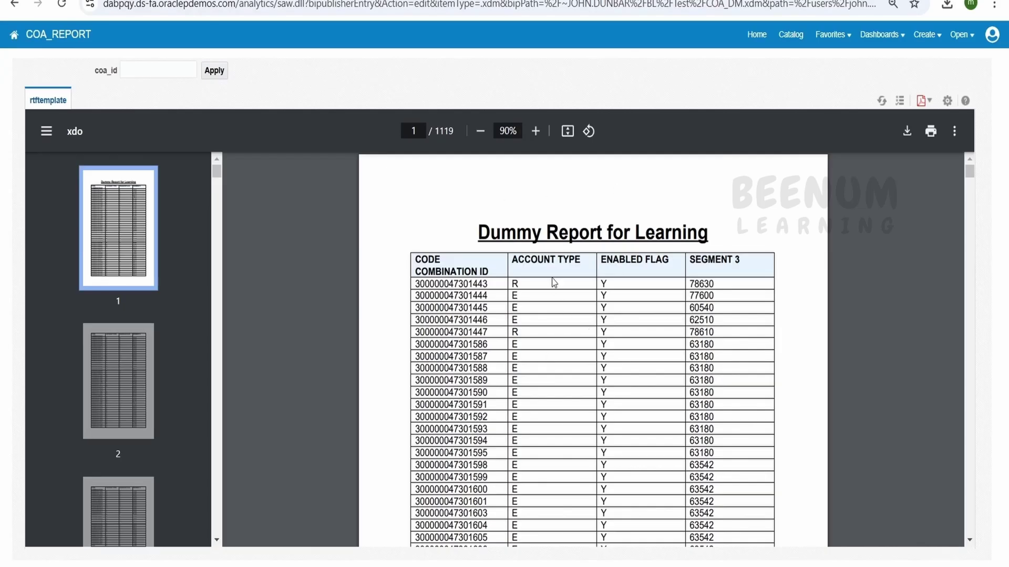
Step: Scroll the 1119-page Dummy Report for Learning PDF and highlight its title
{"action": "scroll", "coordinate": [553, 283], "scroll_direction": "down", "scroll_amount": 5}
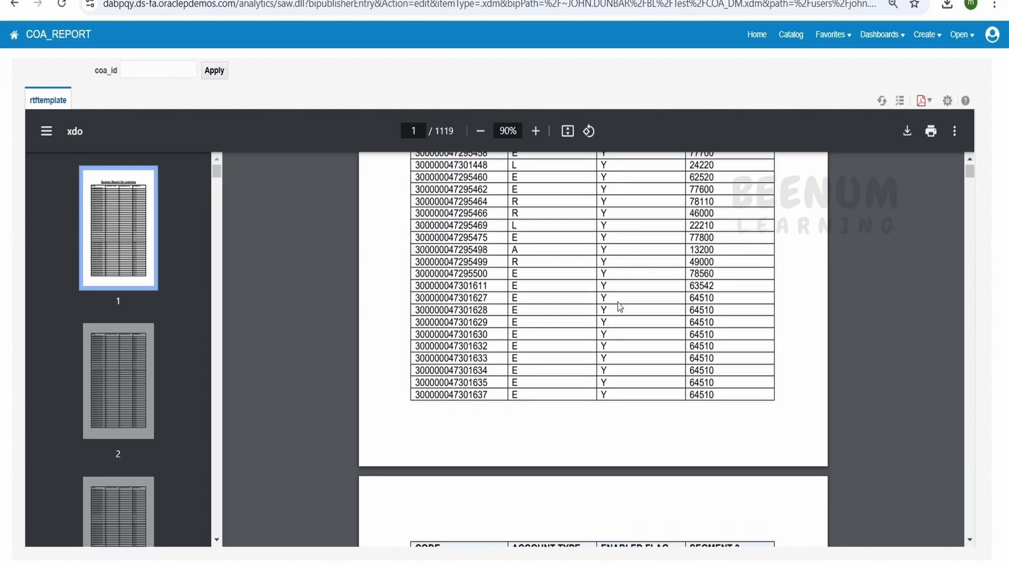
{"action": "scroll", "coordinate": [436, 368], "scroll_direction": "up", "scroll_amount": 5}
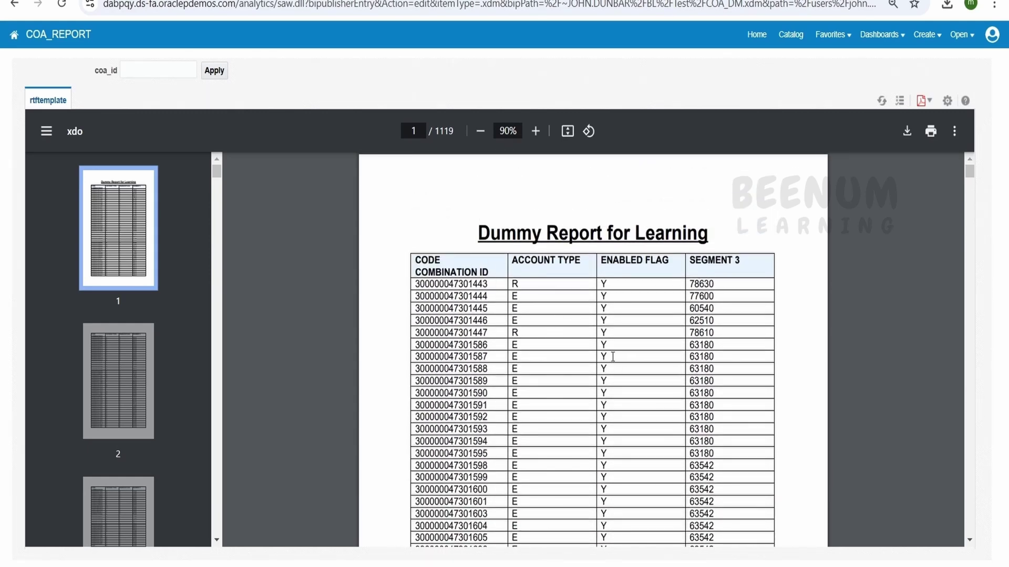
{"action": "left_click_drag", "start_coordinate": [473, 229], "coordinate": [753, 212]}
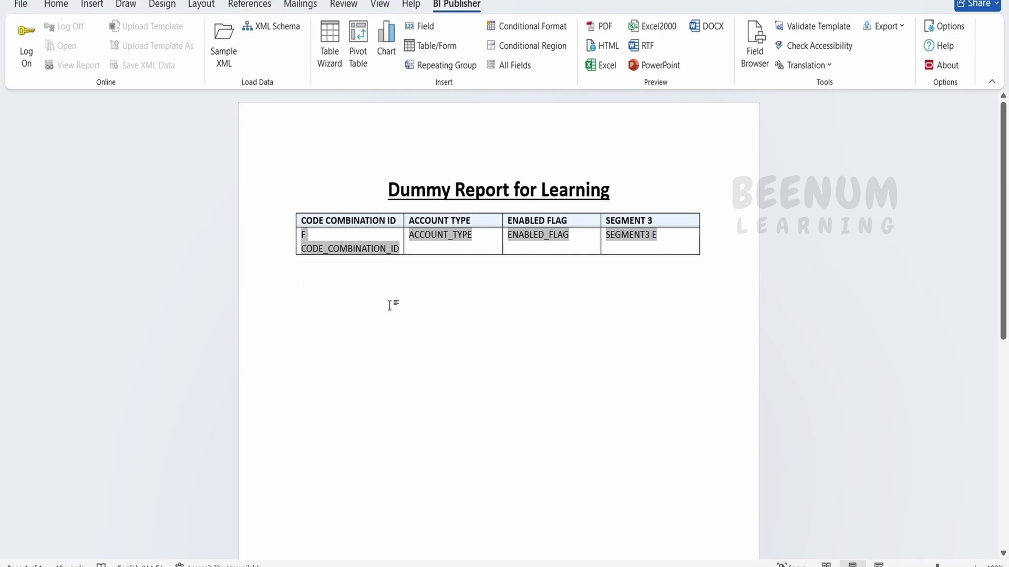
Step: Insert a 4x2 table below the first one and shade its first row blue
{"action": "left_click", "coordinate": [92, 5]}
{"action": "left_click", "coordinate": [121, 58]}
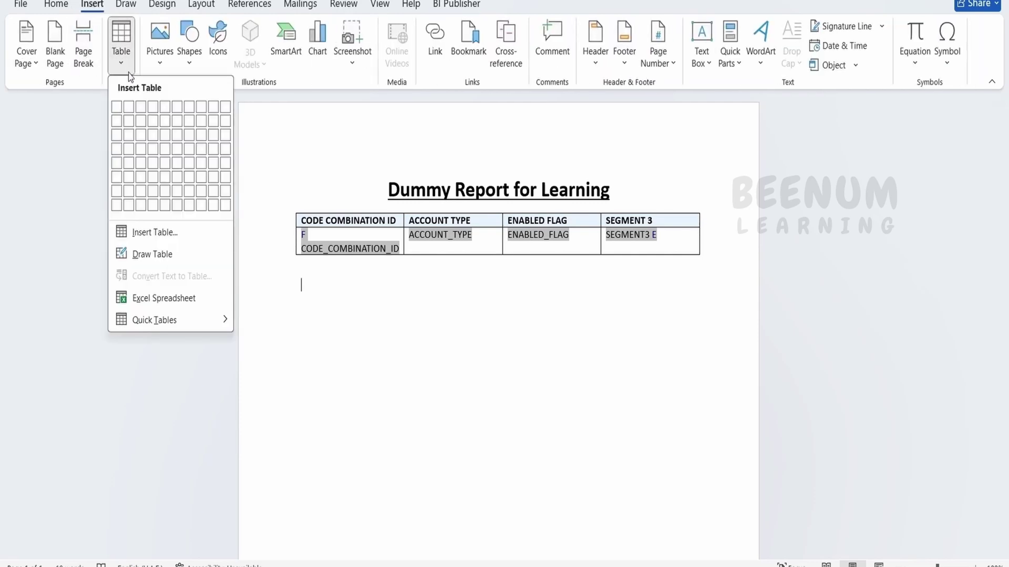
{"action": "left_click", "coordinate": [153, 119]}
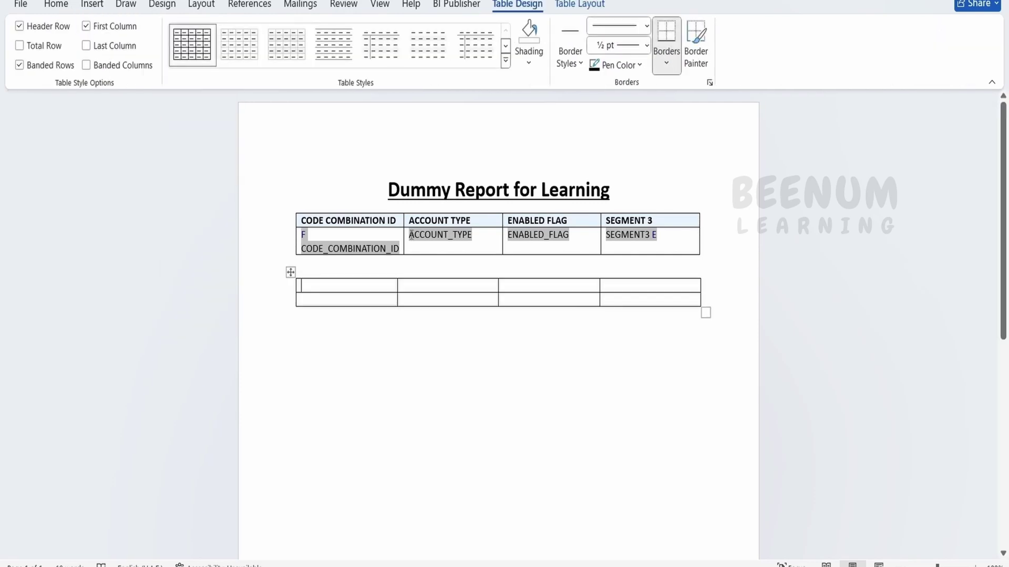
{"action": "left_click_drag", "start_coordinate": [617, 286], "coordinate": [330, 282]}
{"action": "left_click", "coordinate": [451, 328]}
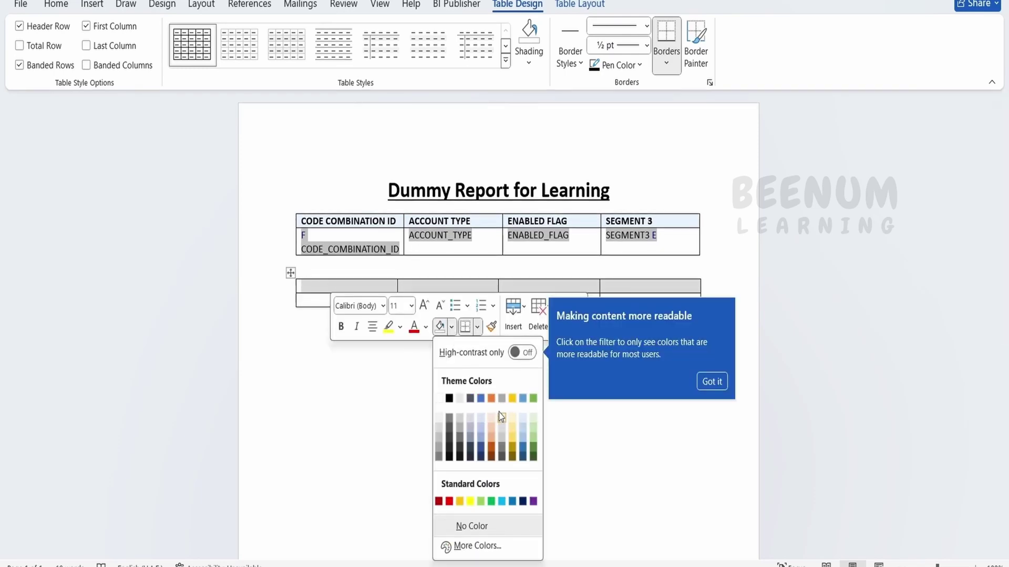
{"action": "left_click", "coordinate": [481, 399]}
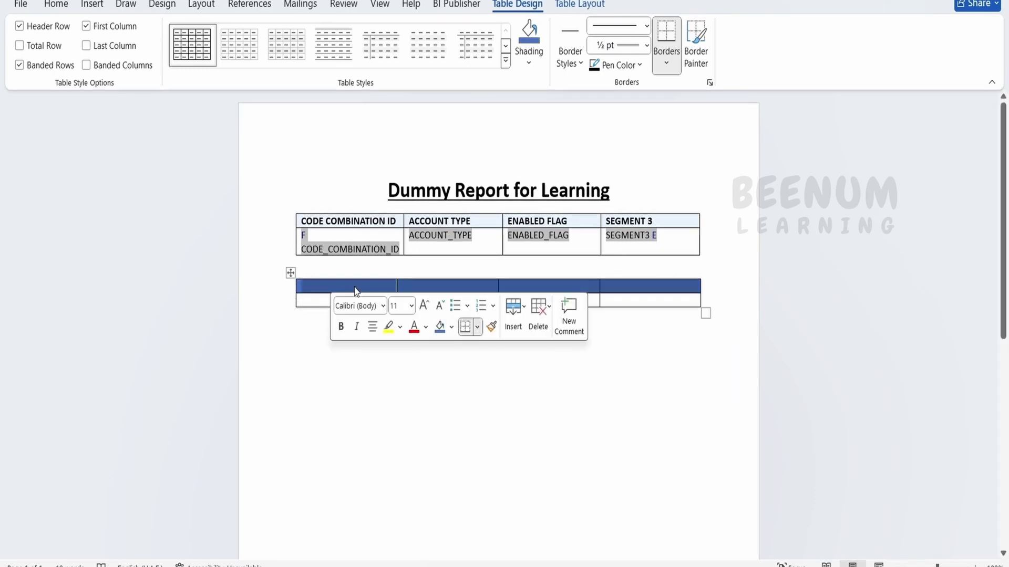
Step: Fill the header row with Code Combination Id, Account Type, Enabled Flag and Segment 3
{"action": "type", "text": "Code"}
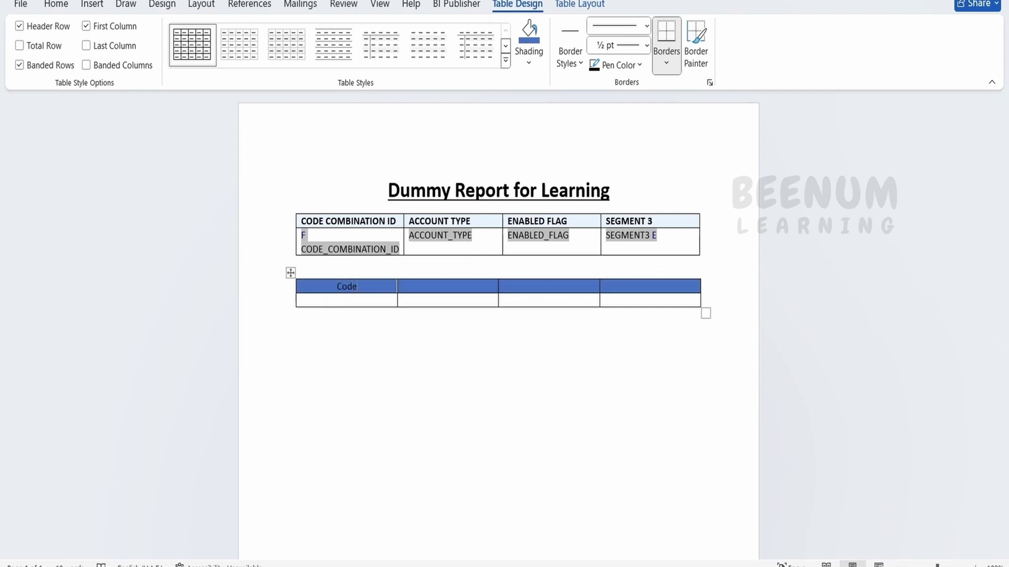
{"action": "type", "text": " Combination Id"}
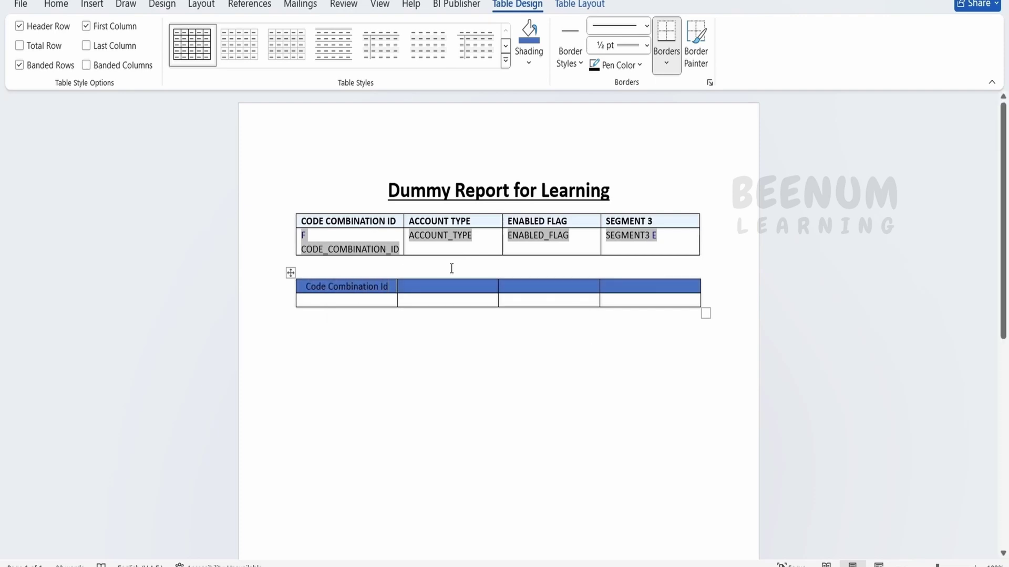
{"action": "type", "text": "Accou"}
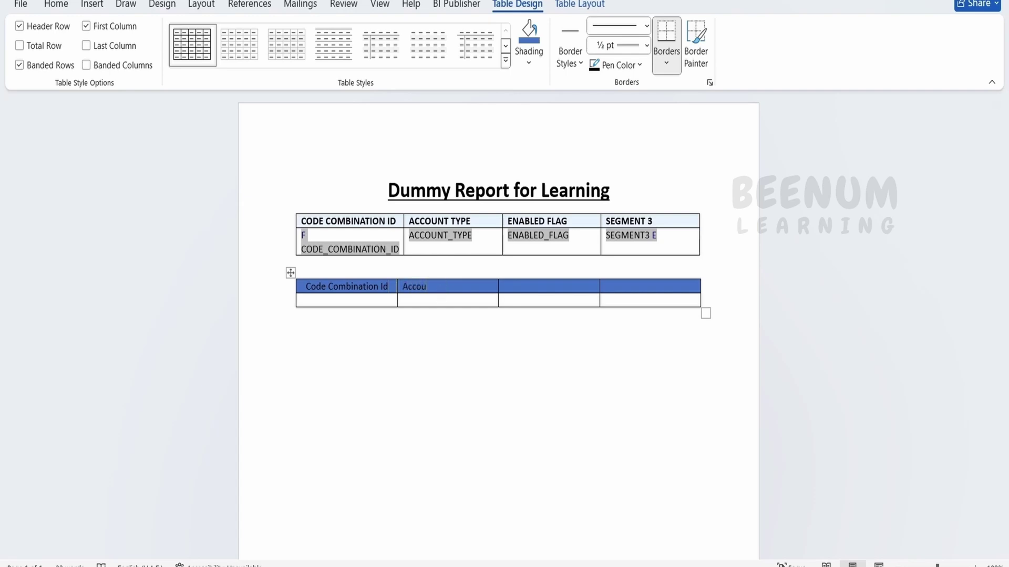
{"action": "type", "text": "nt Type"}
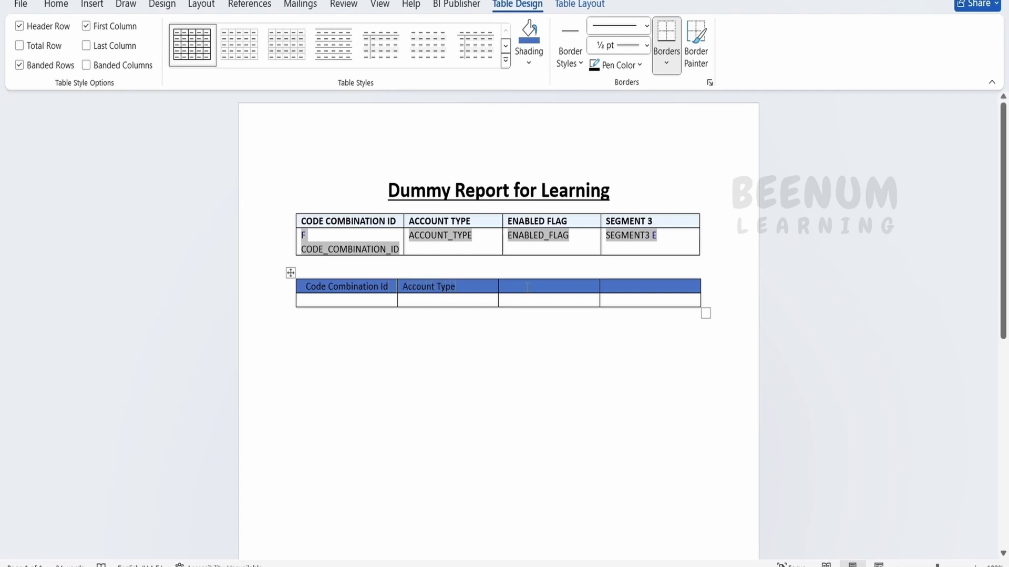
{"action": "left_click", "coordinate": [529, 277]}
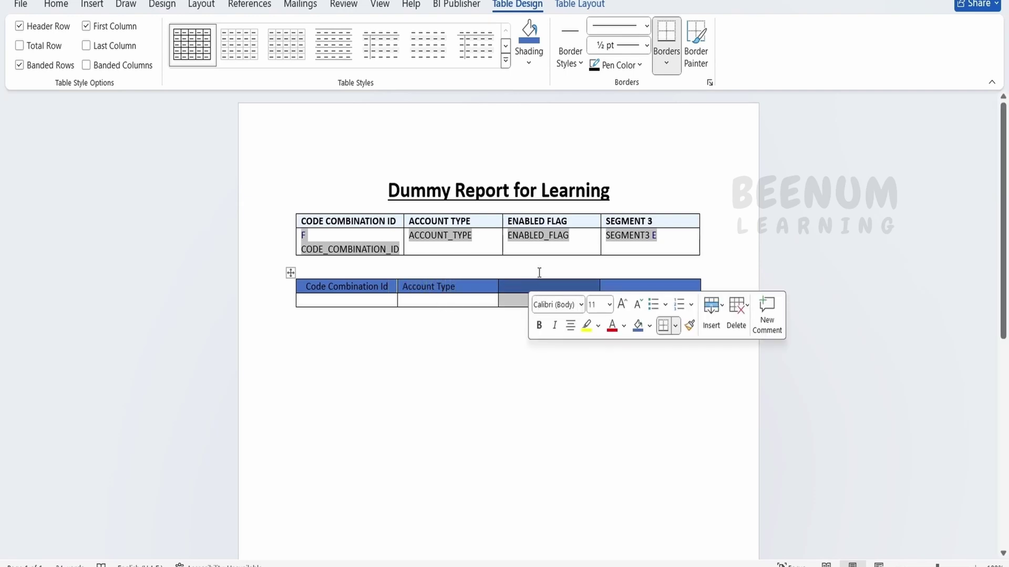
{"action": "left_click", "coordinate": [535, 290]}
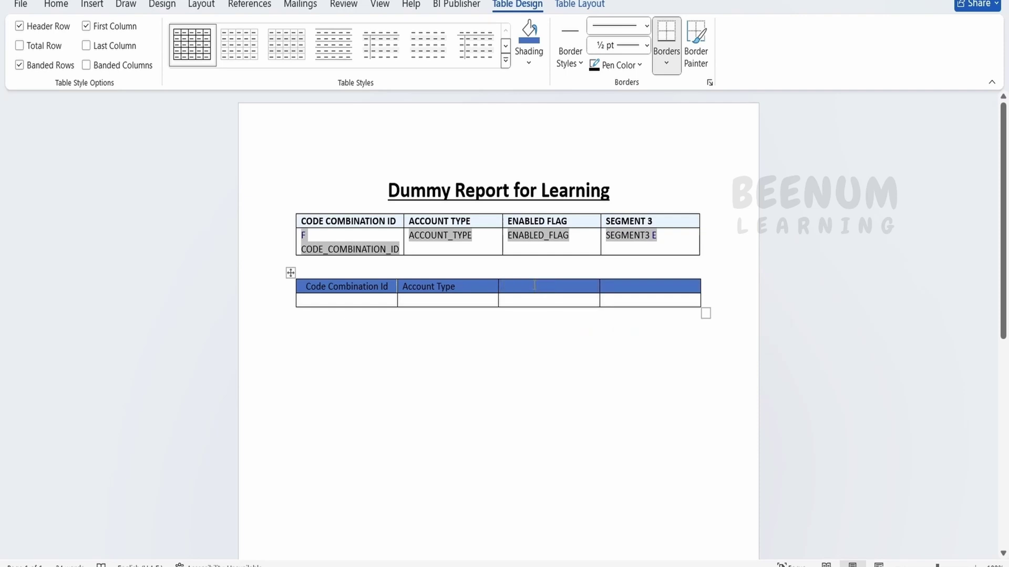
{"action": "type", "text": "Enabled Flag"}
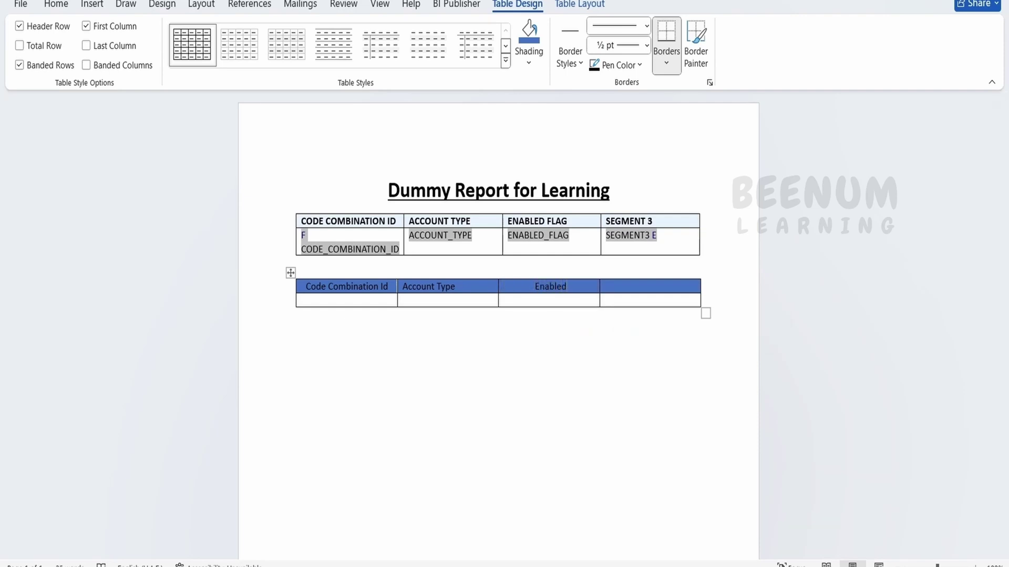
{"action": "left_click", "coordinate": [634, 290]}
{"action": "type", "text": "Segment 3"}
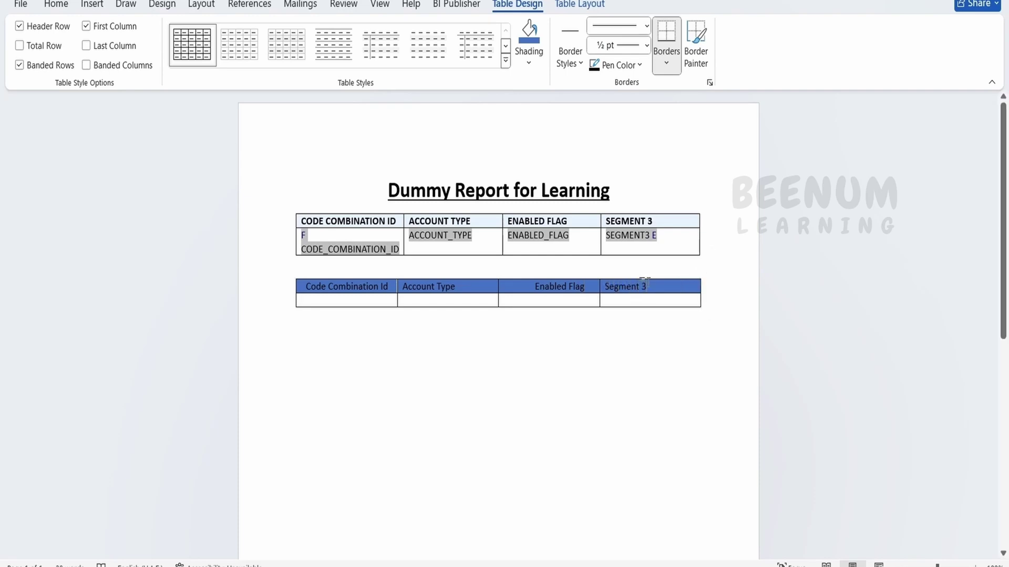
{"action": "left_click_drag", "start_coordinate": [682, 286], "coordinate": [318, 291]}
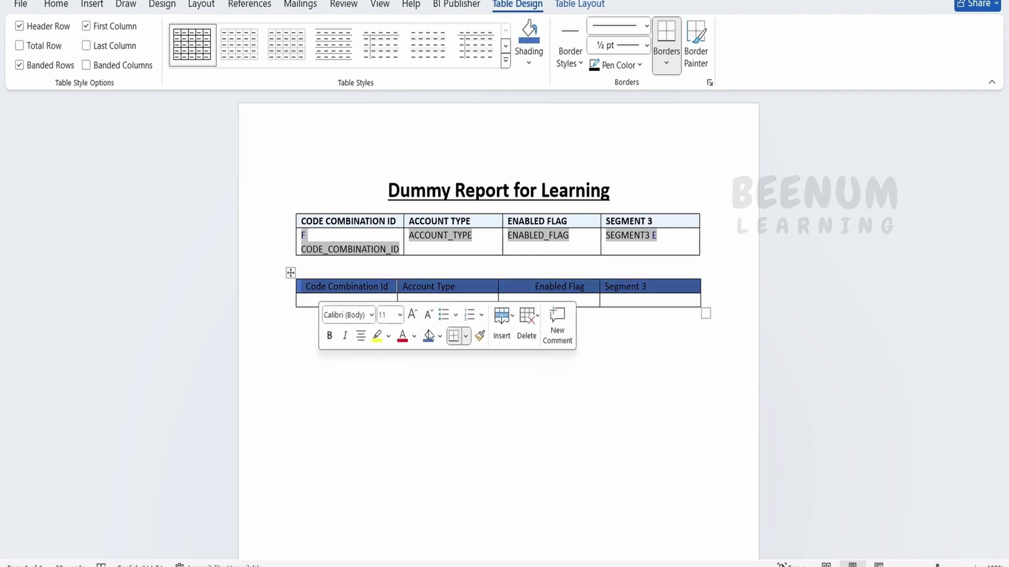
Step: Shade the second table's header row green and make its text bold at 14 pt
{"action": "left_click", "coordinate": [438, 337]}
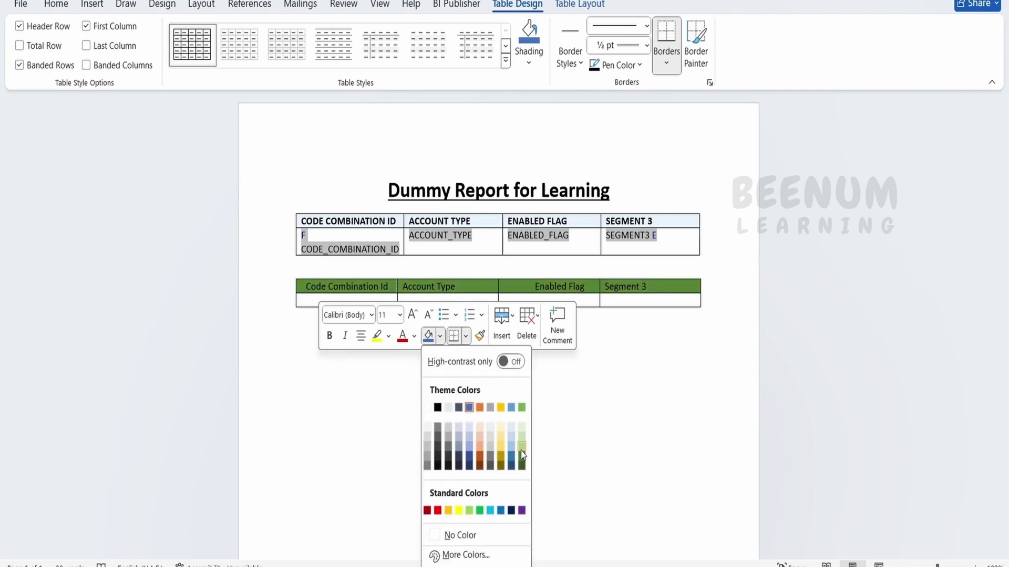
{"action": "left_click", "coordinate": [521, 450]}
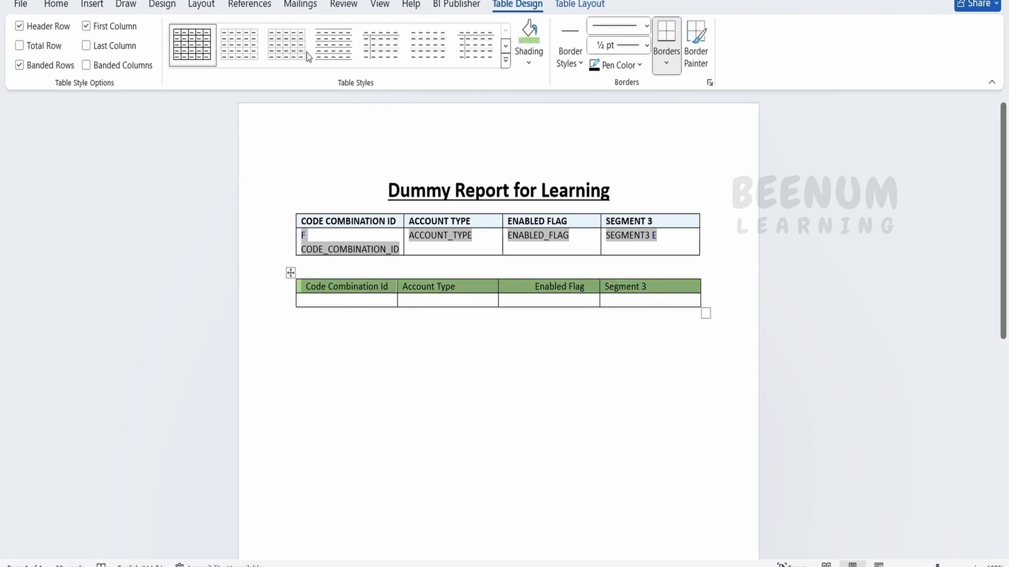
{"action": "left_click", "coordinate": [55, 6]}
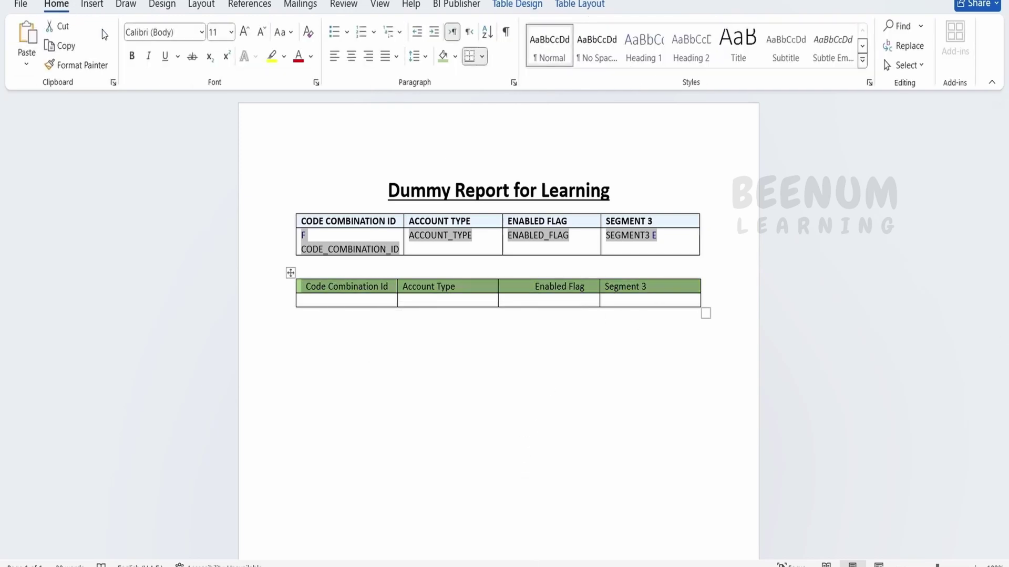
{"action": "left_click", "coordinate": [132, 56]}
{"action": "left_click", "coordinate": [244, 32]}
{"action": "left_click", "coordinate": [244, 32]}
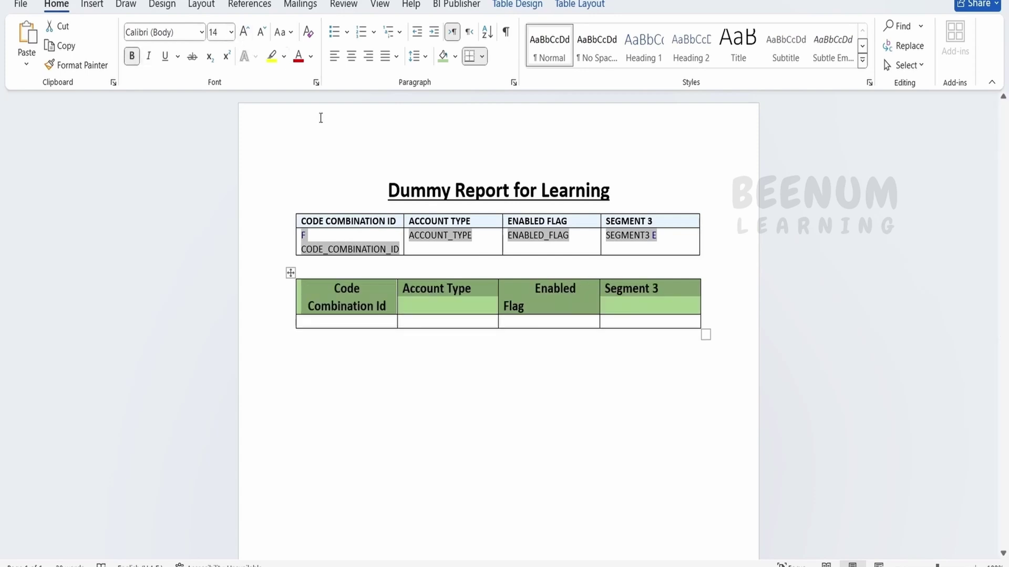
{"action": "left_click", "coordinate": [374, 395]}
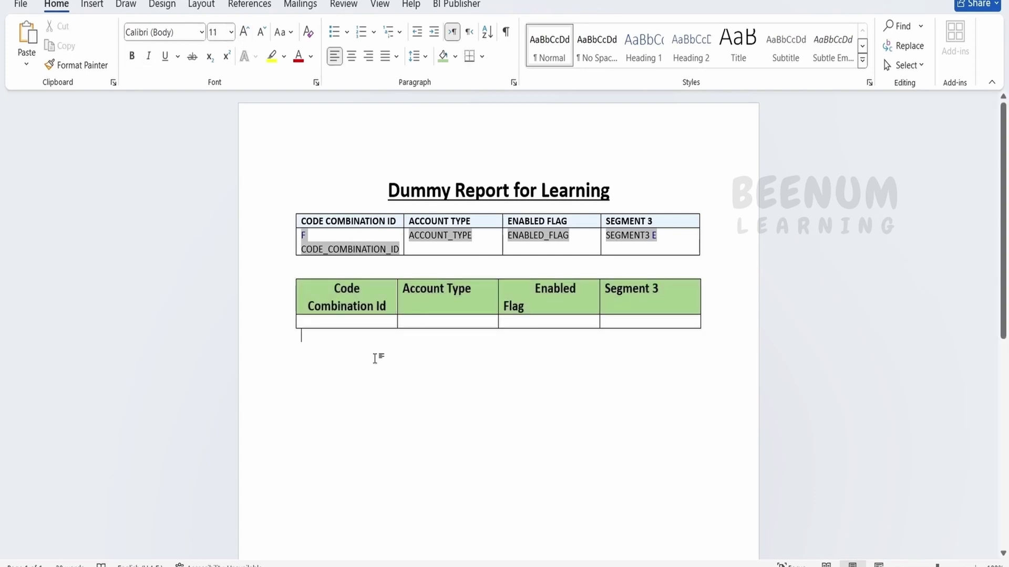
{"action": "left_click", "coordinate": [365, 322]}
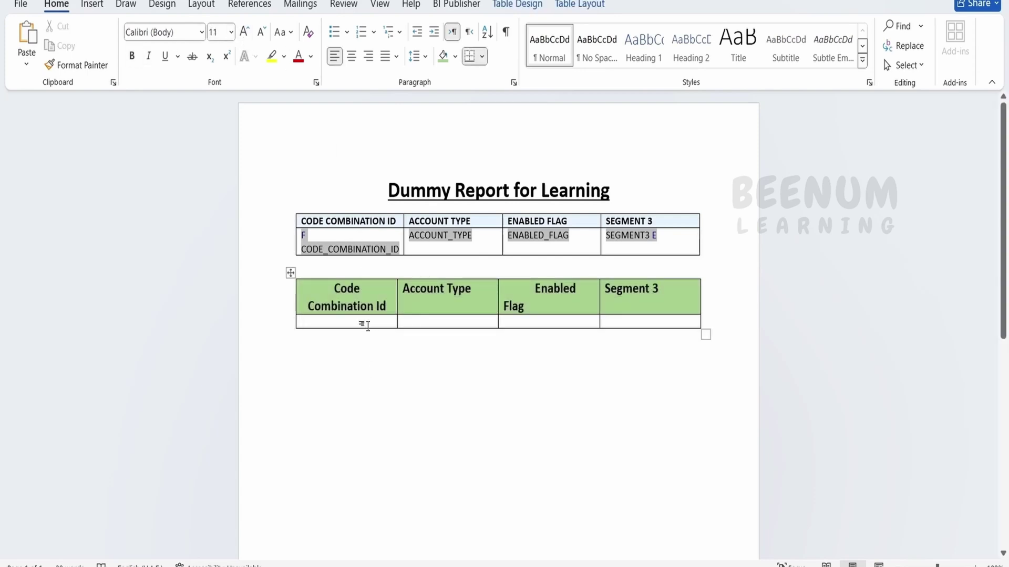
{"action": "left_click", "coordinate": [457, 5]}
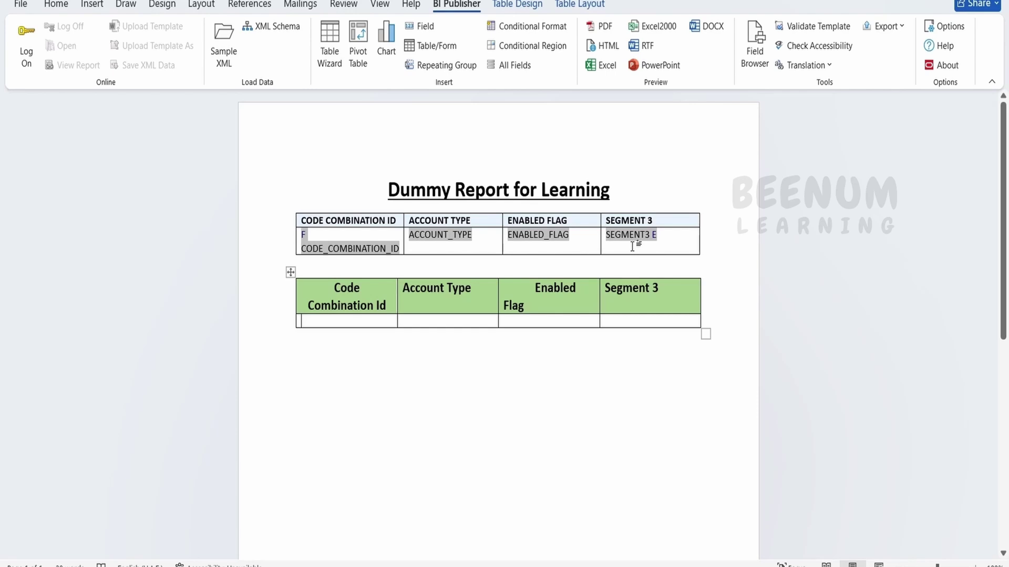
Step: Place the G_1 group field from the Field browser into the first data cell
{"action": "left_click", "coordinate": [426, 29]}
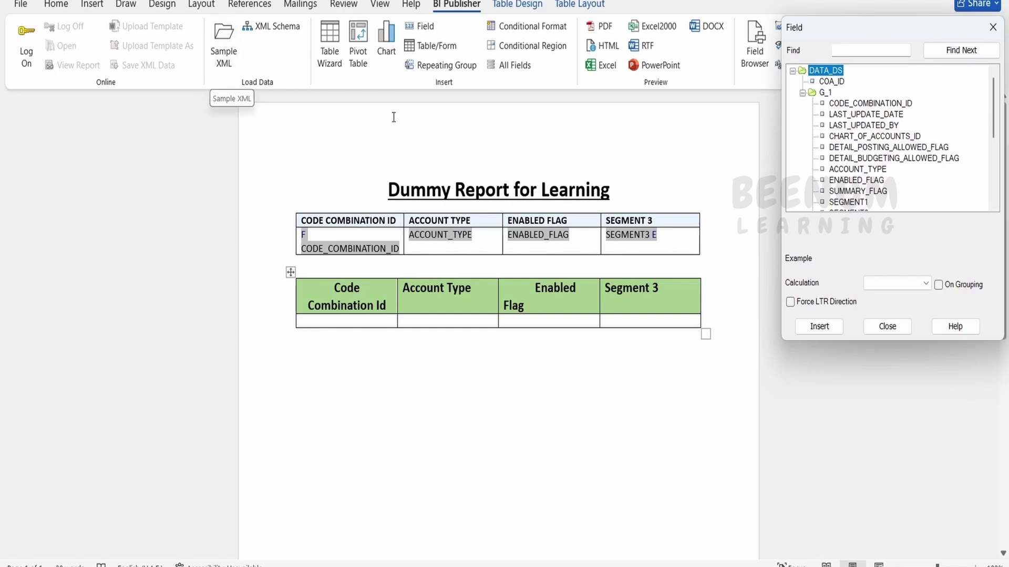
{"action": "scroll", "coordinate": [877, 184], "scroll_direction": "down", "scroll_amount": 2}
{"action": "scroll", "coordinate": [862, 132], "scroll_direction": "up", "scroll_amount": 2}
{"action": "left_click", "coordinate": [815, 95]}
{"action": "left_click_drag", "start_coordinate": [816, 96], "coordinate": [315, 323]}
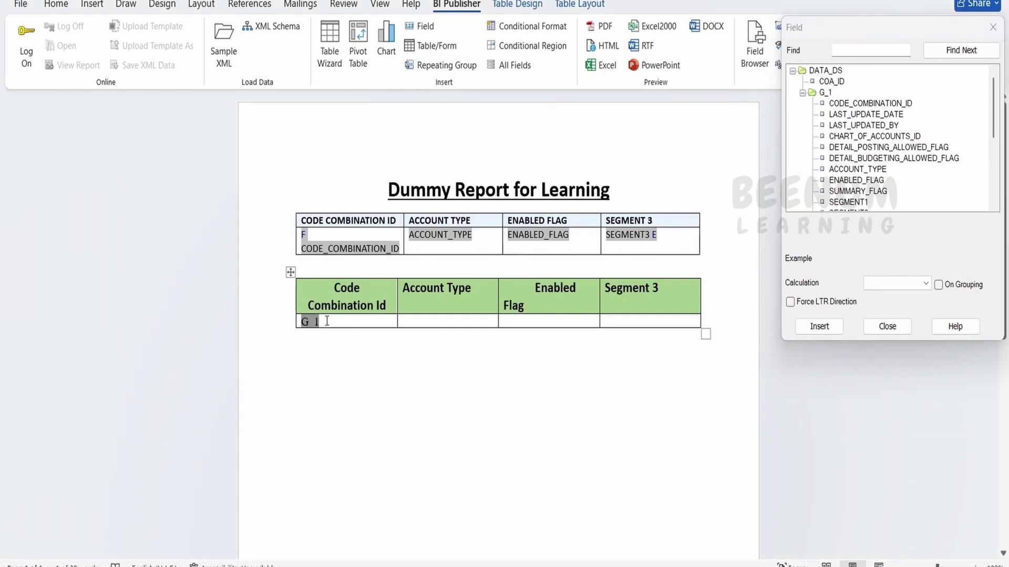
{"action": "left_click", "coordinate": [327, 321]}
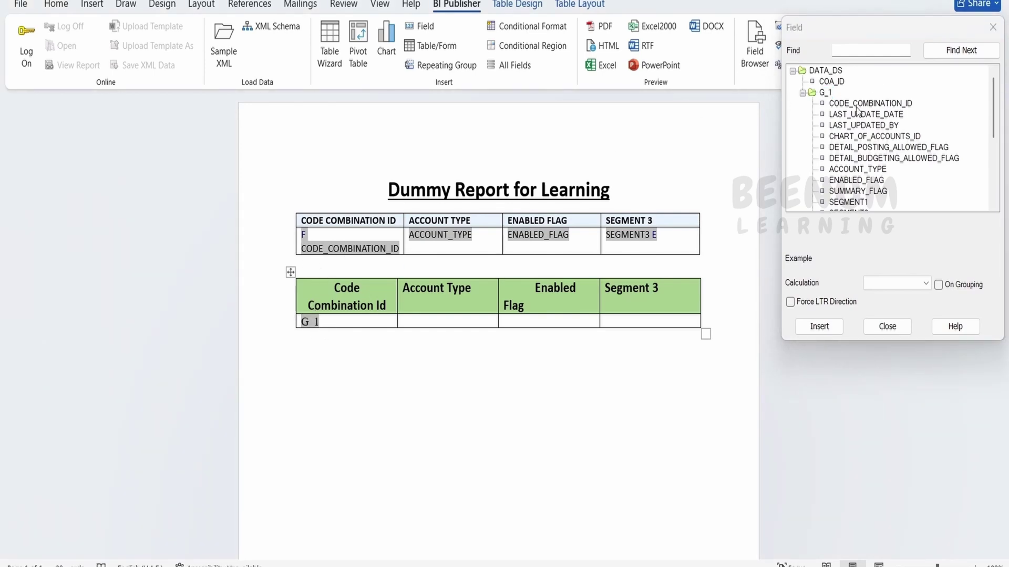
Step: Drag CODE_COMBINATION_ID, ACCOUNT_TYPE, ENABLED_FLAG and SEGMENT3 into the four data cells
{"action": "left_click_drag", "start_coordinate": [857, 107], "coordinate": [379, 324]}
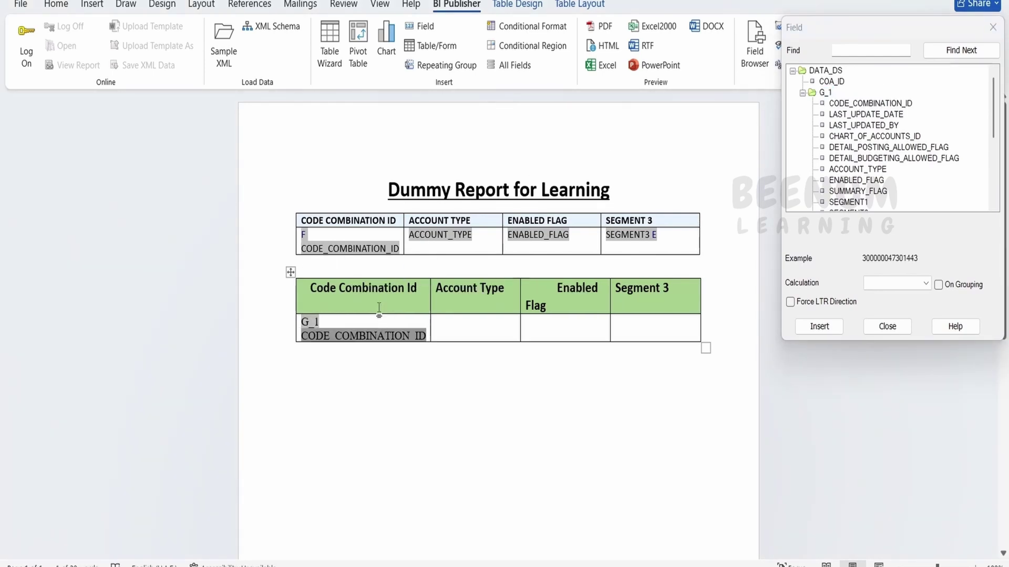
{"action": "left_click_drag", "start_coordinate": [857, 170], "coordinate": [499, 349]}
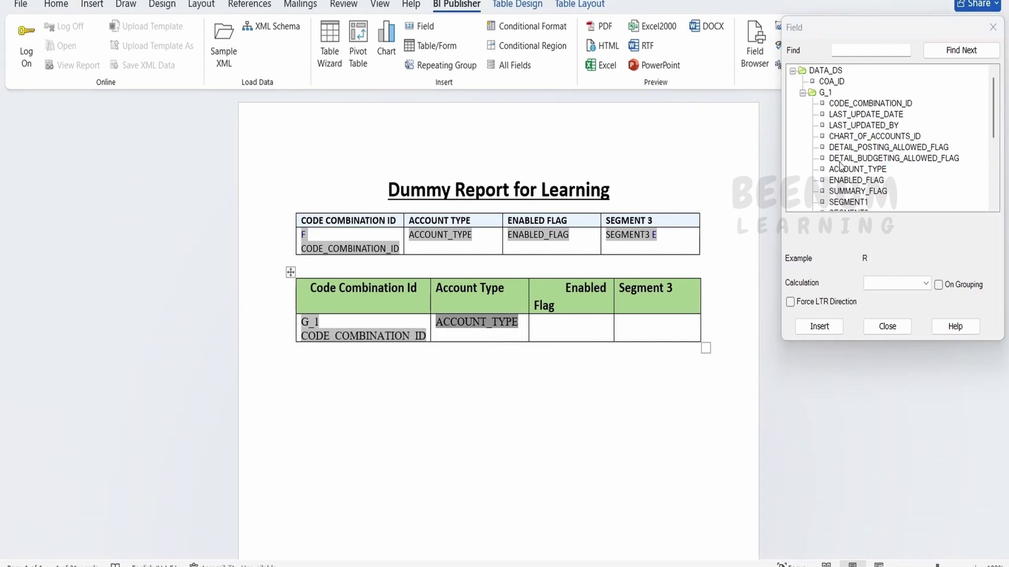
{"action": "left_click_drag", "start_coordinate": [859, 178], "coordinate": [598, 331]}
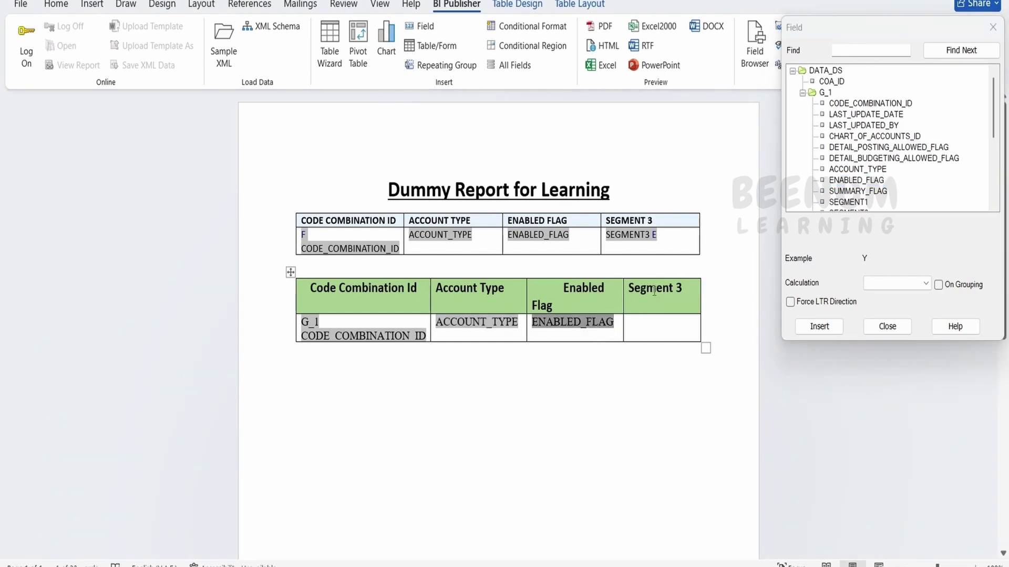
{"action": "scroll", "coordinate": [841, 173], "scroll_direction": "down", "scroll_amount": 2}
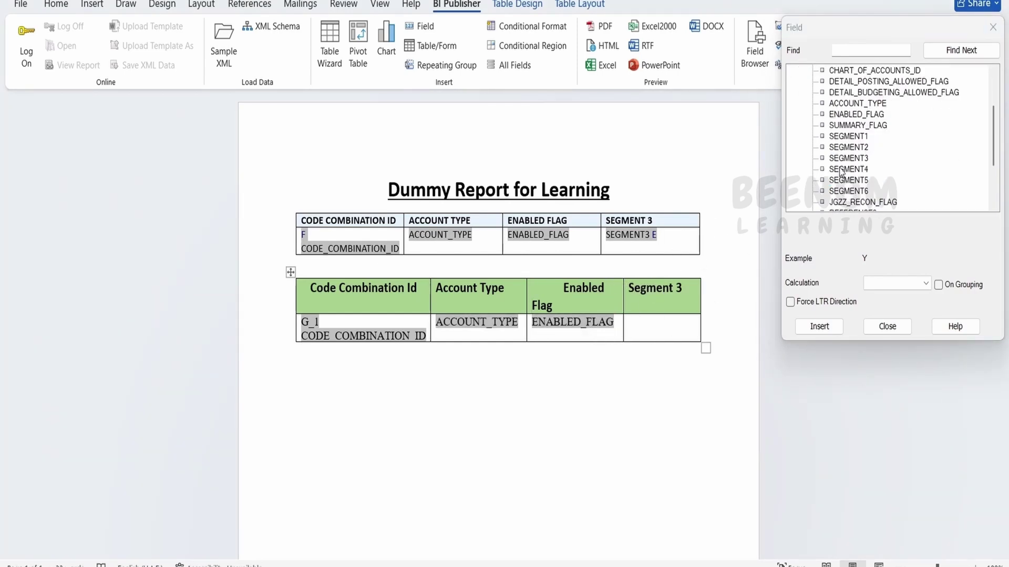
{"action": "left_click_drag", "start_coordinate": [855, 158], "coordinate": [678, 331]}
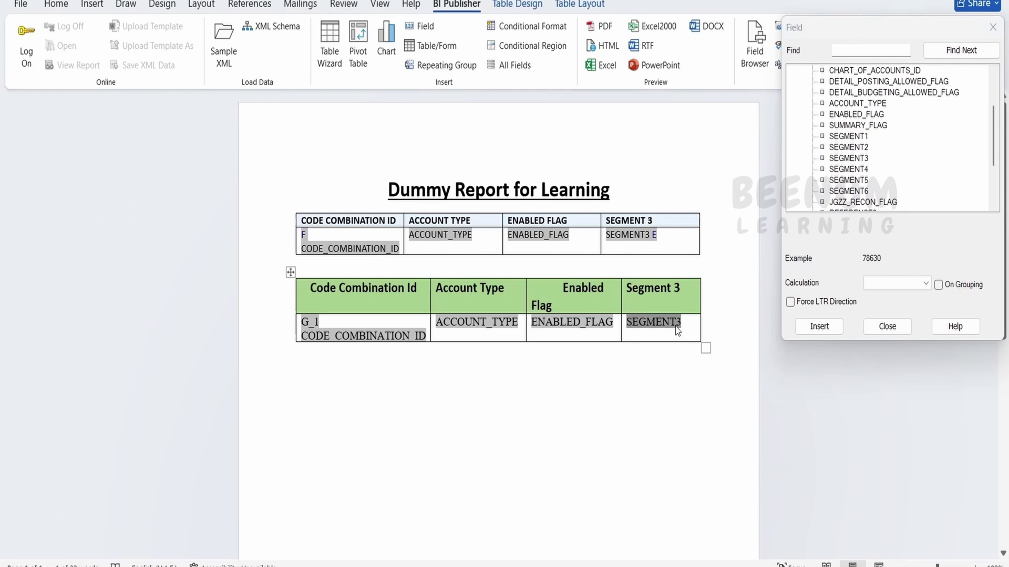
{"action": "double_click", "coordinate": [305, 235]}
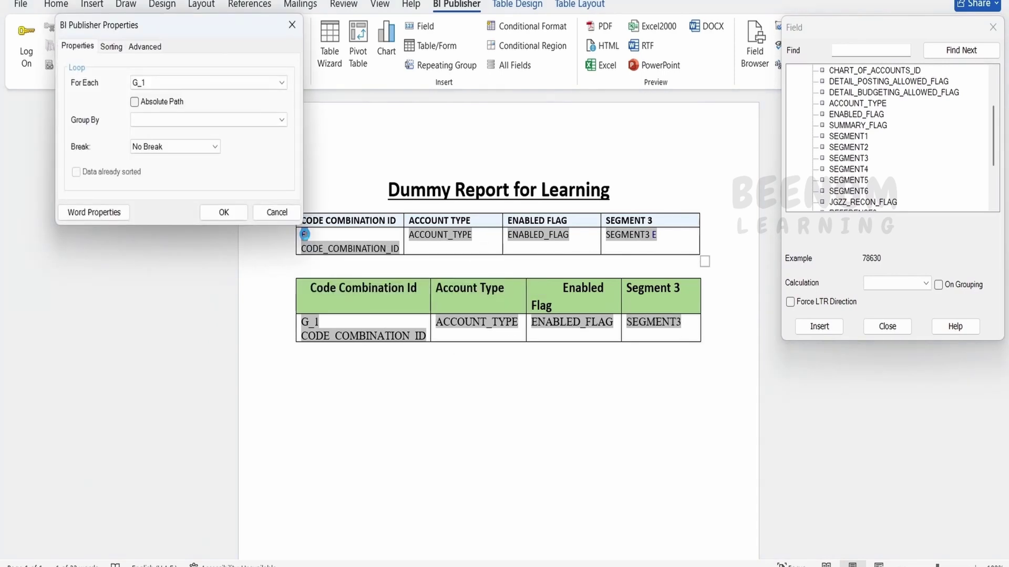
{"action": "left_click", "coordinate": [145, 47]}
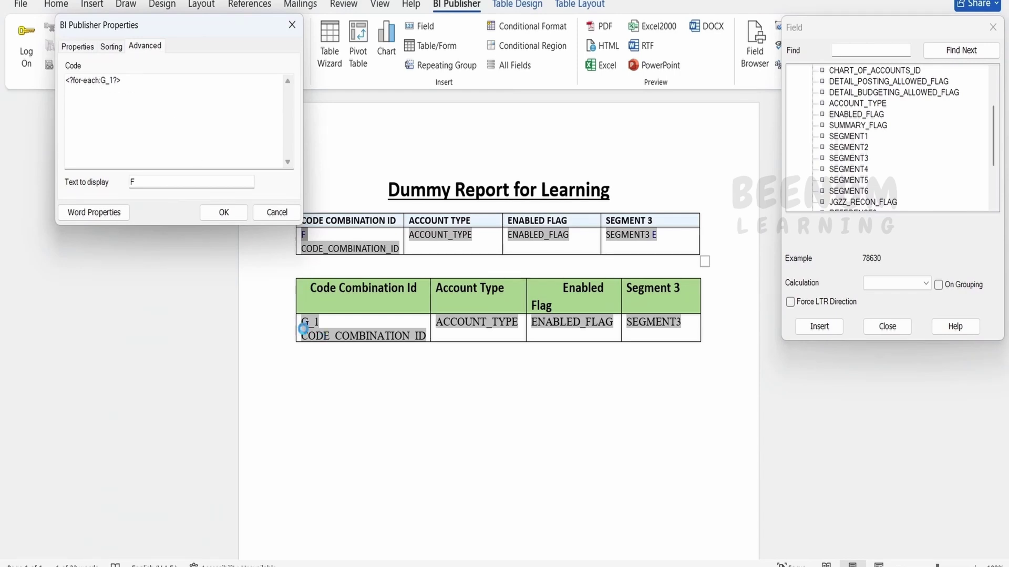
{"action": "left_click", "coordinate": [277, 213]}
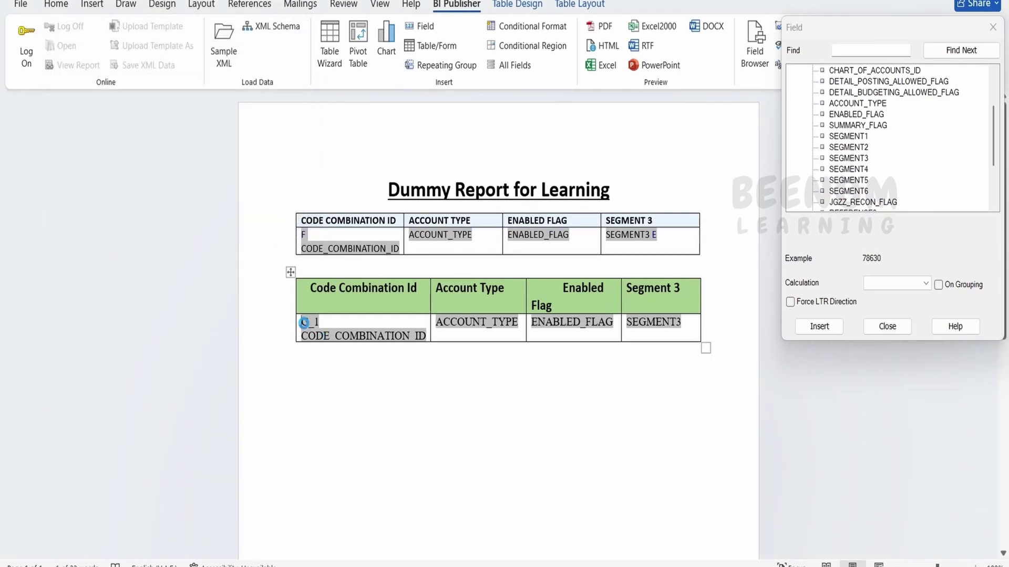
{"action": "double_click", "coordinate": [307, 322]}
{"action": "left_click", "coordinate": [628, 379]}
Step: Close the Field browser and open the G_1 field's Advanced properties
{"action": "scroll", "coordinate": [866, 129], "scroll_direction": "up", "scroll_amount": 2}
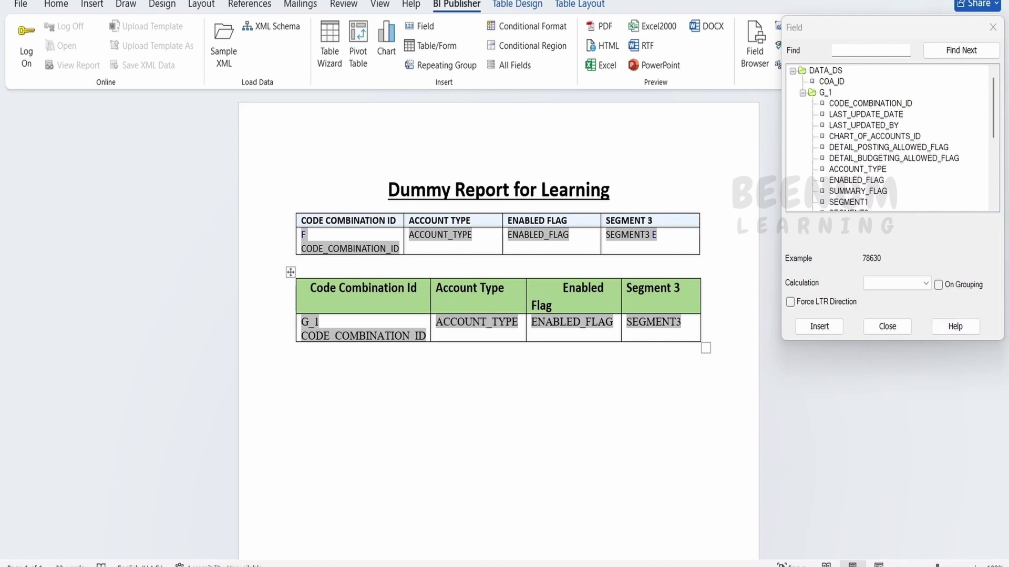
{"action": "left_click", "coordinate": [993, 26]}
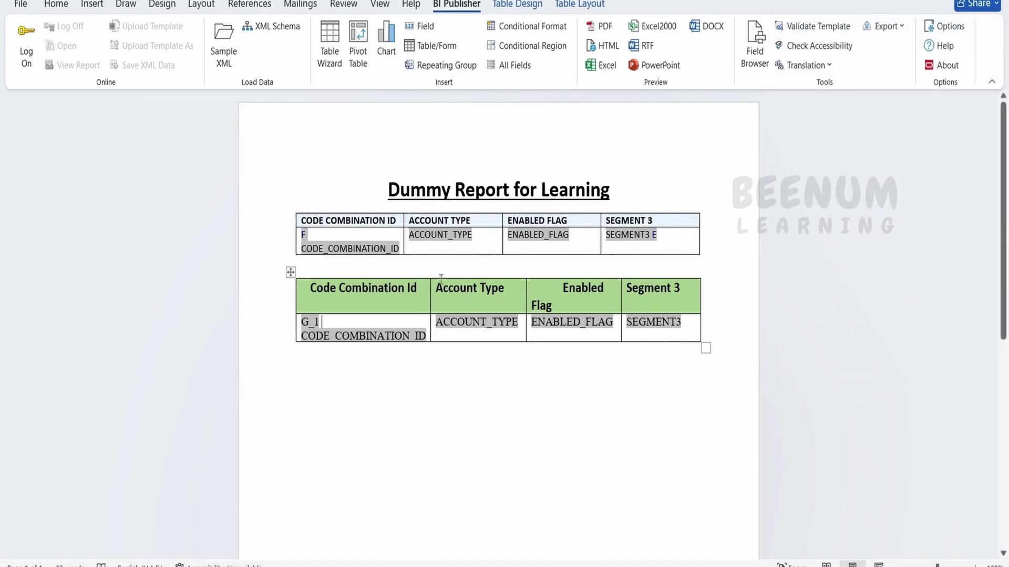
{"action": "double_click", "coordinate": [307, 320]}
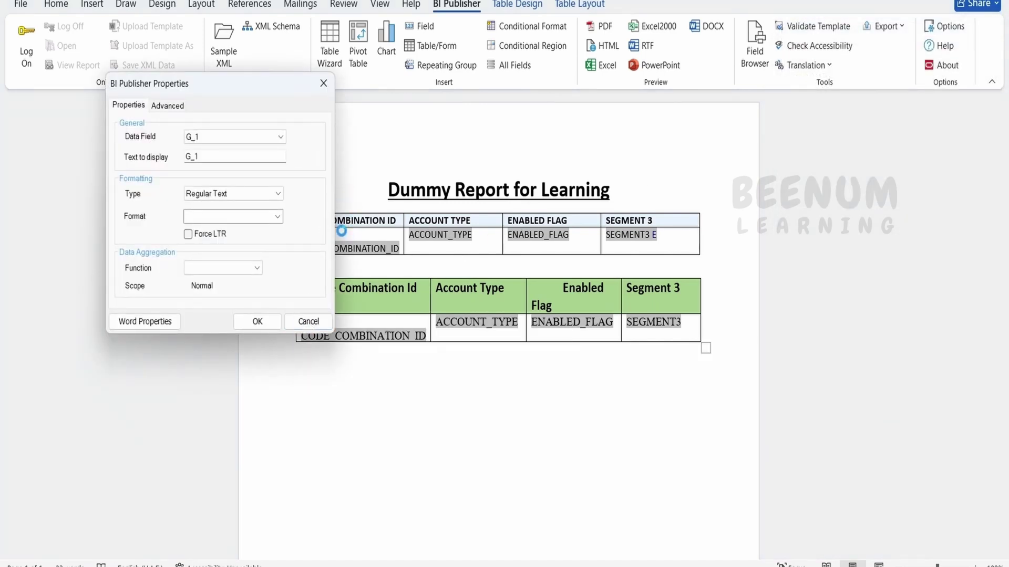
{"action": "left_click_drag", "start_coordinate": [298, 84], "coordinate": [278, 193]}
{"action": "left_click", "coordinate": [210, 211]}
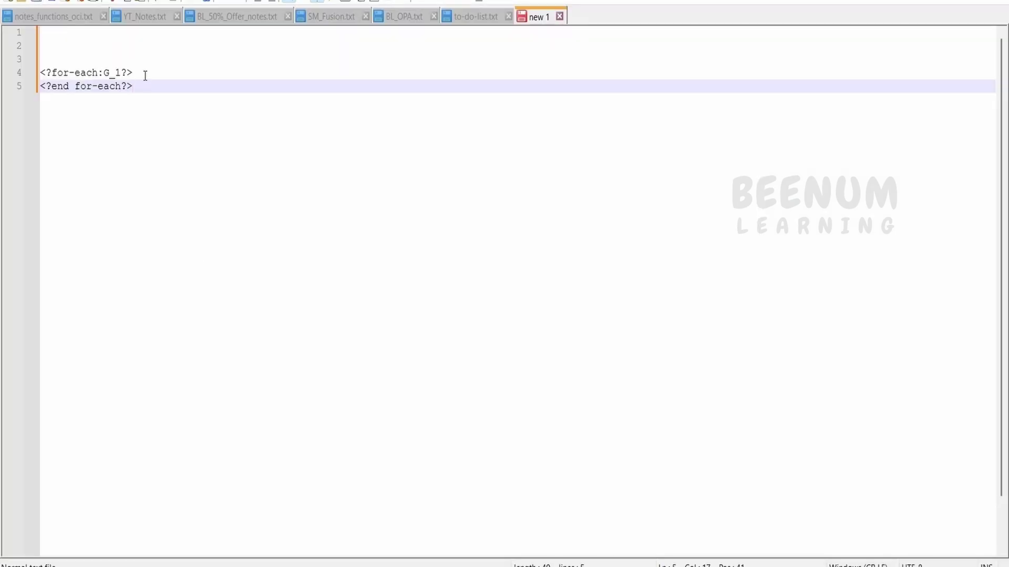
Step: Replace the G_1 field's code with <?for-each:G_1?> copied from Notepad++
{"action": "left_click_drag", "start_coordinate": [145, 75], "coordinate": [27, 73]}
{"action": "key", "text": "ctrl+c"}
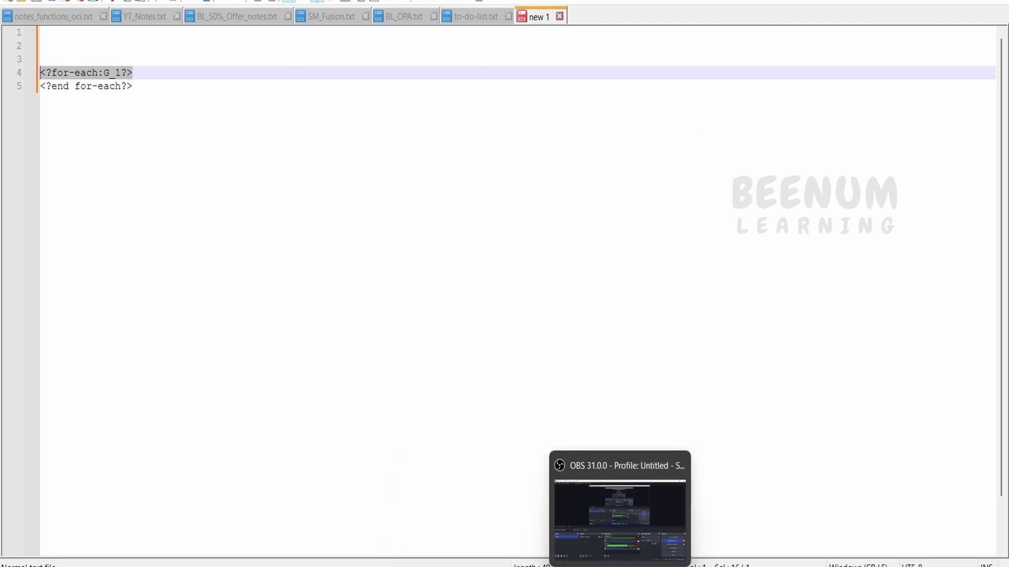
{"action": "key", "text": "alt+Tab"}
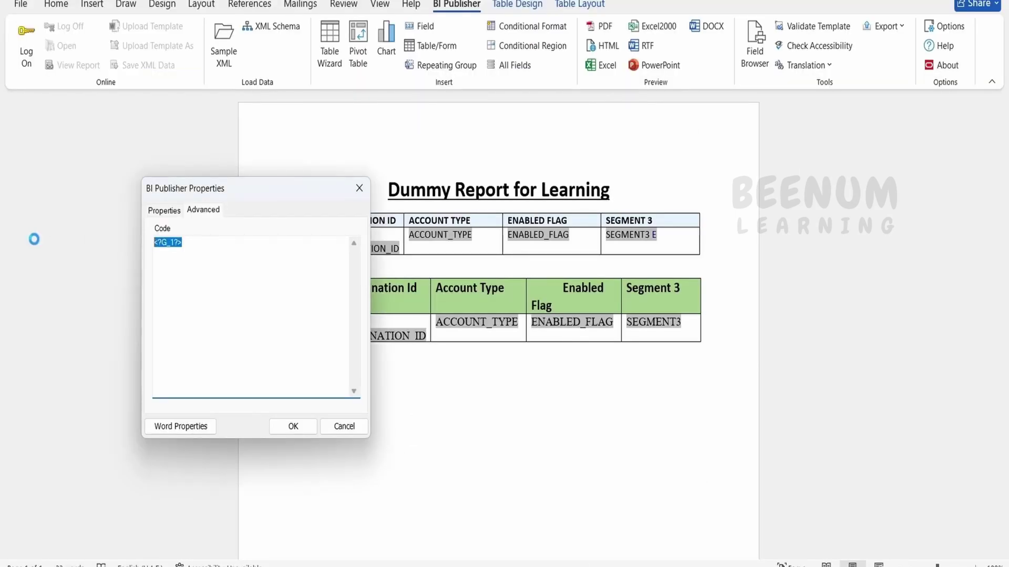
{"action": "left_click", "coordinate": [246, 267]}
{"action": "key", "text": "Return"}
{"action": "key", "text": "ctrl+v"}
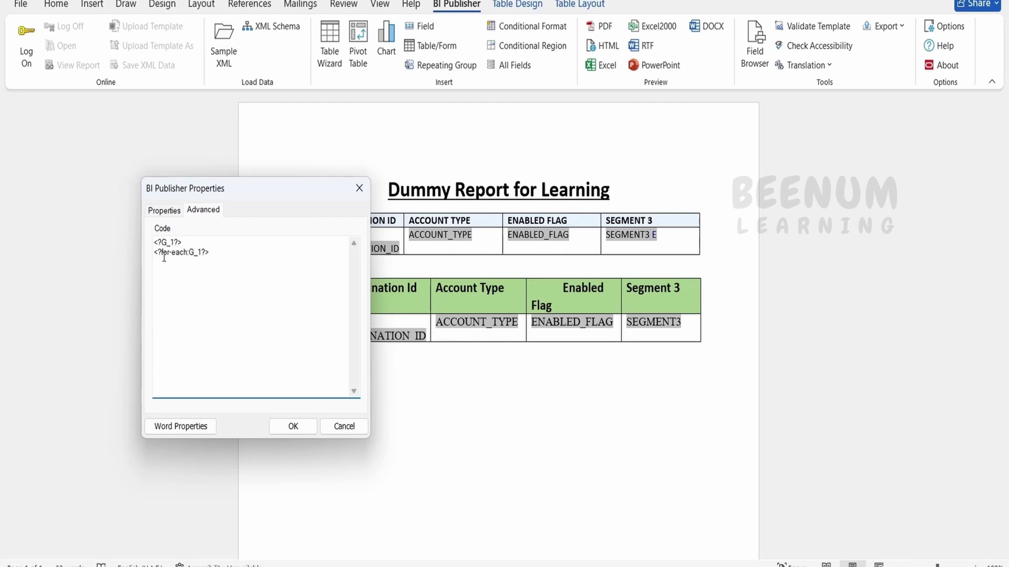
{"action": "left_click_drag", "start_coordinate": [174, 255], "coordinate": [111, 236]}
{"action": "key", "text": "Delete"}
{"action": "key", "text": "Delete"}
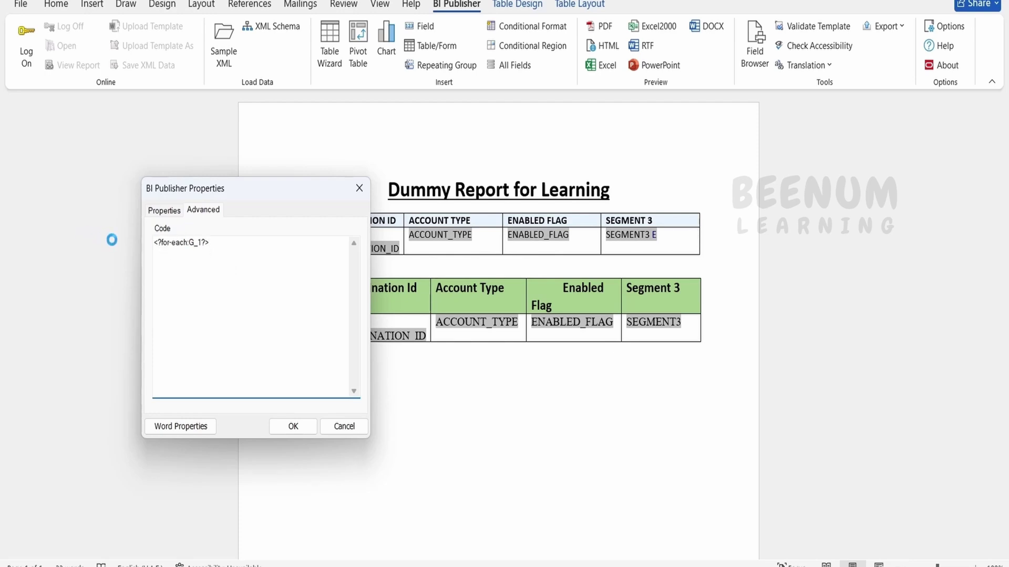
{"action": "left_click_drag", "start_coordinate": [188, 244], "coordinate": [167, 246]}
Step: Apply the for-each code and inspect the first table's E end-loop field code
{"action": "left_click", "coordinate": [295, 426]}
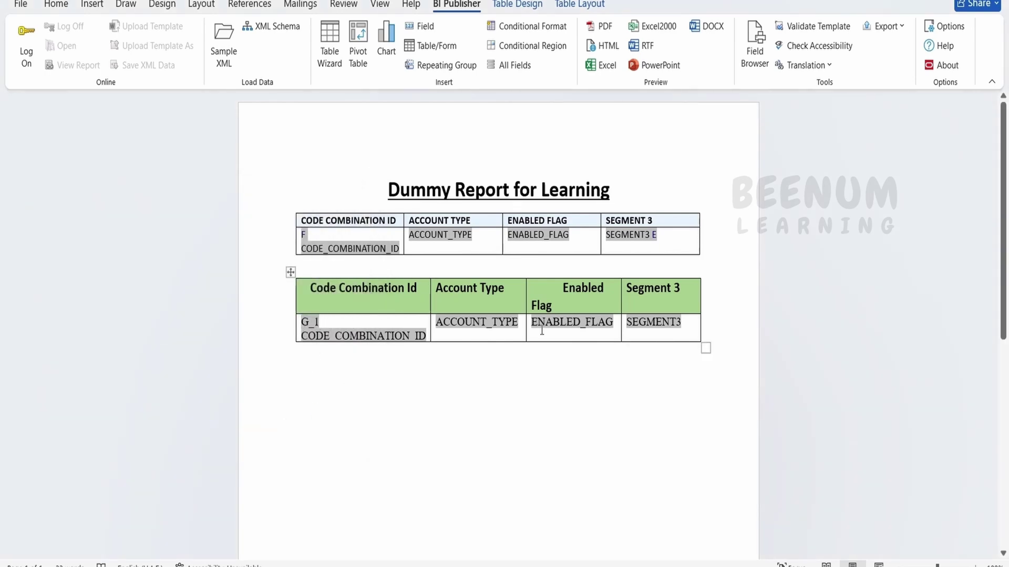
{"action": "left_click", "coordinate": [657, 235]}
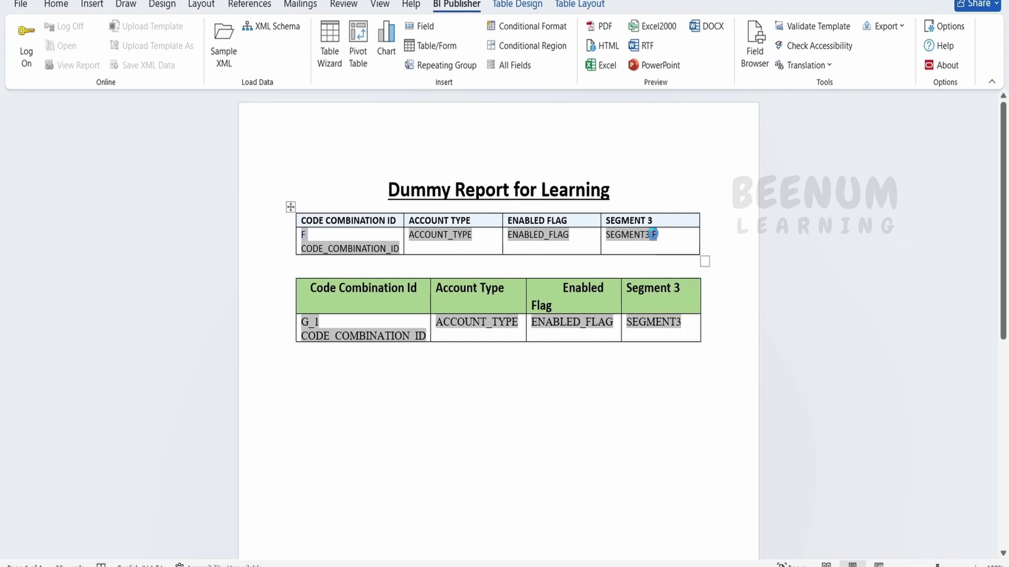
{"action": "double_click", "coordinate": [654, 235]}
{"action": "left_click", "coordinate": [164, 149]}
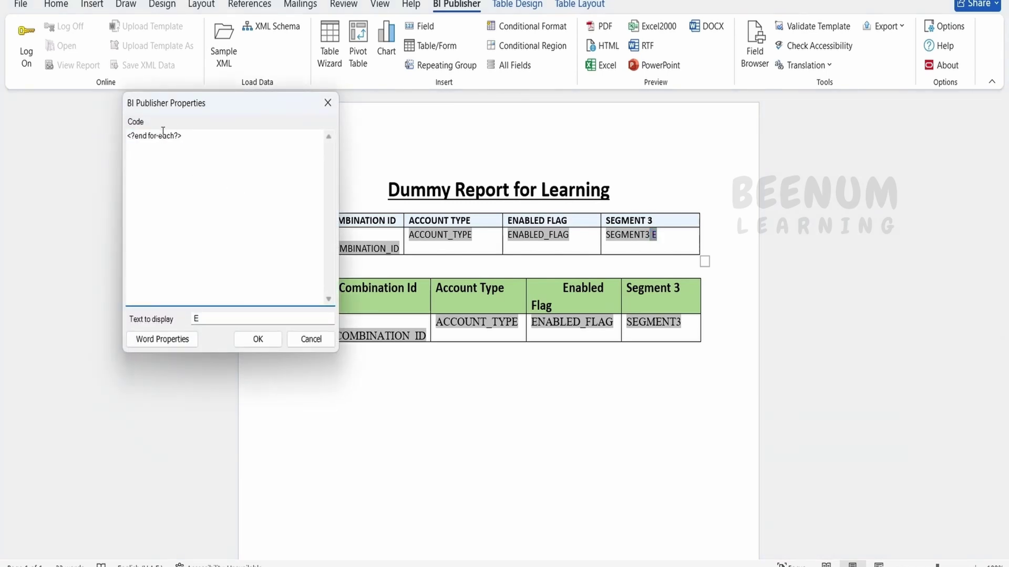
{"action": "left_click", "coordinate": [318, 338]}
{"action": "left_click", "coordinate": [697, 323]}
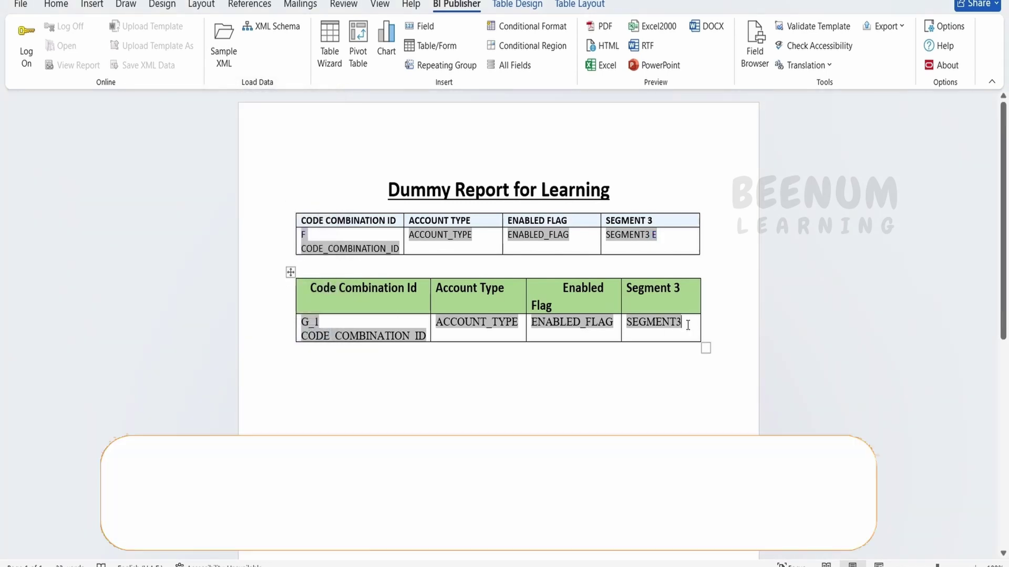
Step: Copy the G_1 field into the Segment 3 cell after SEGMENT3
{"action": "left_click", "coordinate": [310, 321]}
{"action": "key", "text": "ctrl+c"}
{"action": "left_click", "coordinate": [721, 337]}
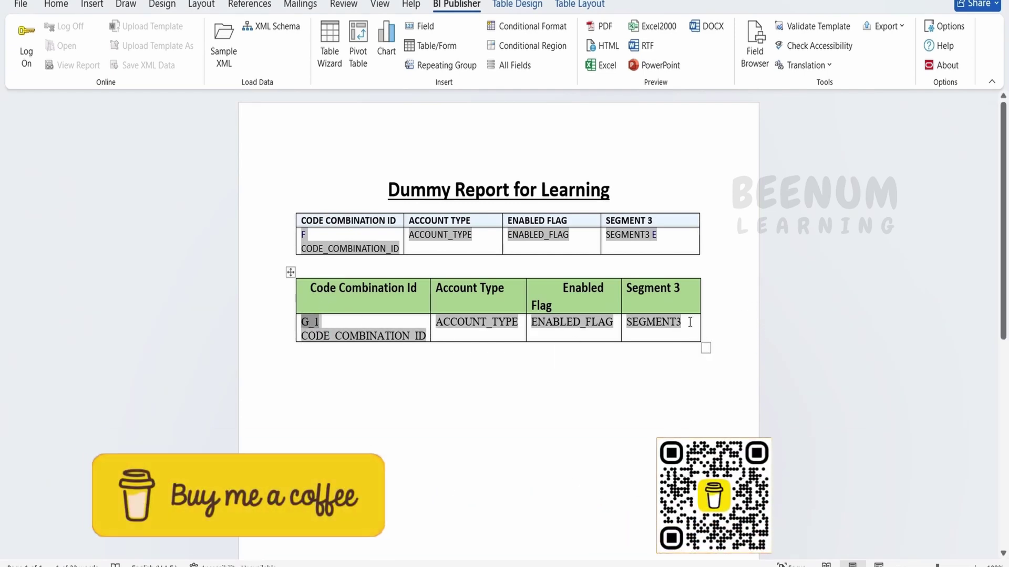
{"action": "key", "text": "ctrl+v"}
{"action": "right_click", "coordinate": [634, 341]}
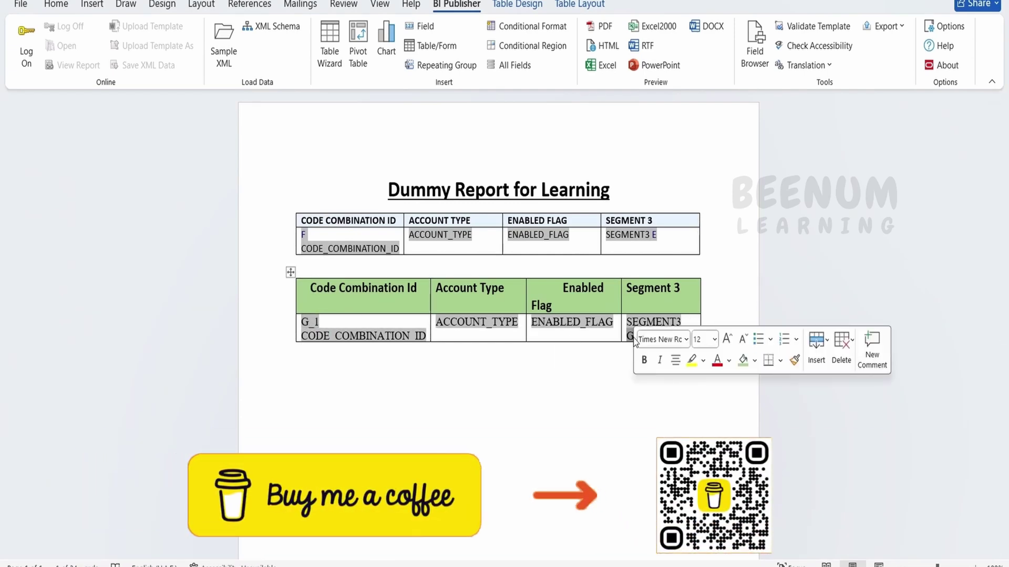
{"action": "double_click", "coordinate": [635, 336]}
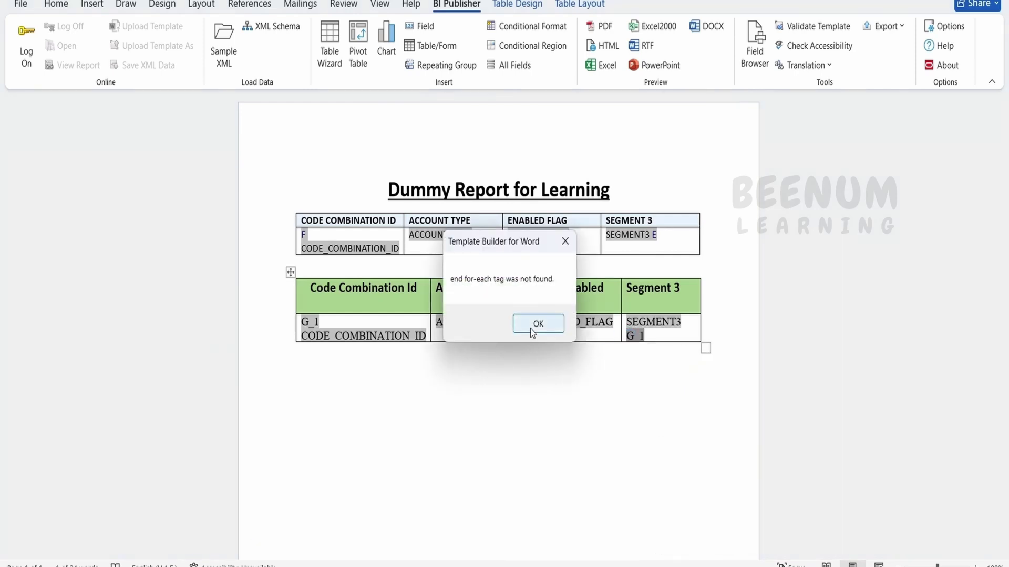
{"action": "left_click", "coordinate": [537, 324]}
Step: Rename the pasted field End_G_1 and set its code to <?end for-each?>
{"action": "left_click", "coordinate": [96, 204]}
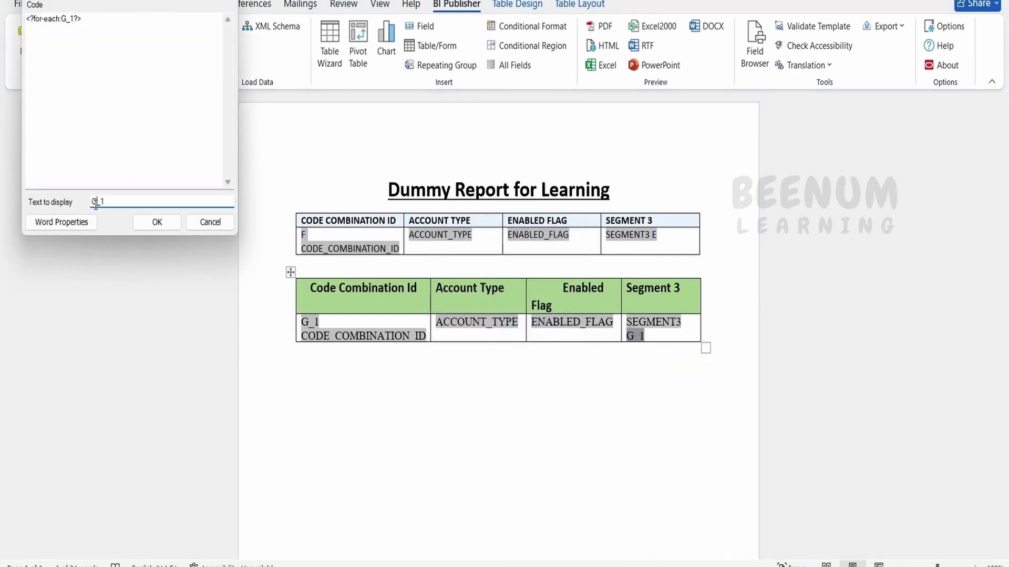
{"action": "type", "text": "End_"}
{"action": "left_click", "coordinate": [33, 18]}
{"action": "type", "text": "end"}
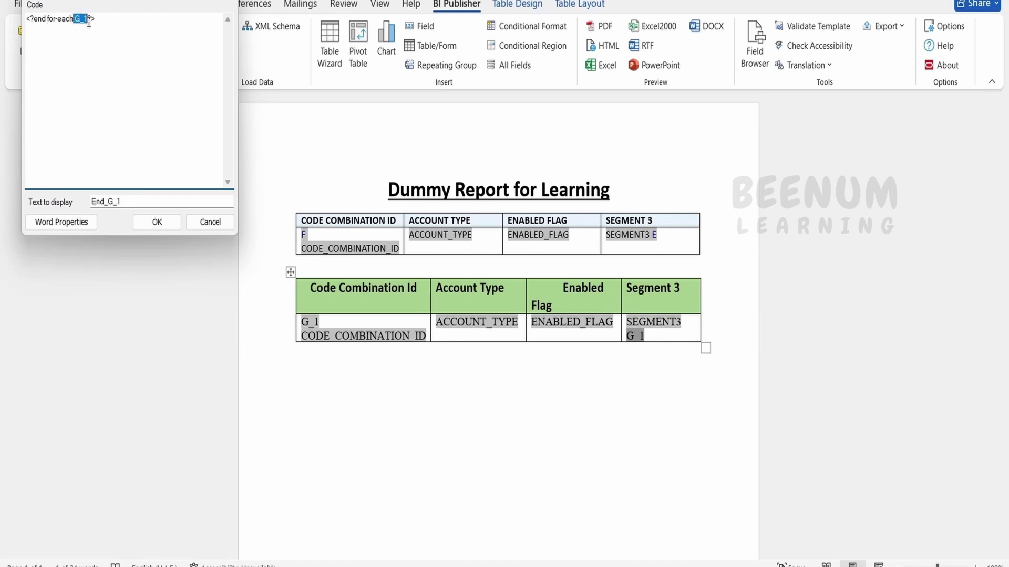
{"action": "key", "text": "BackSpace"}
{"action": "left_click_drag", "start_coordinate": [92, 1], "coordinate": [488, 144]}
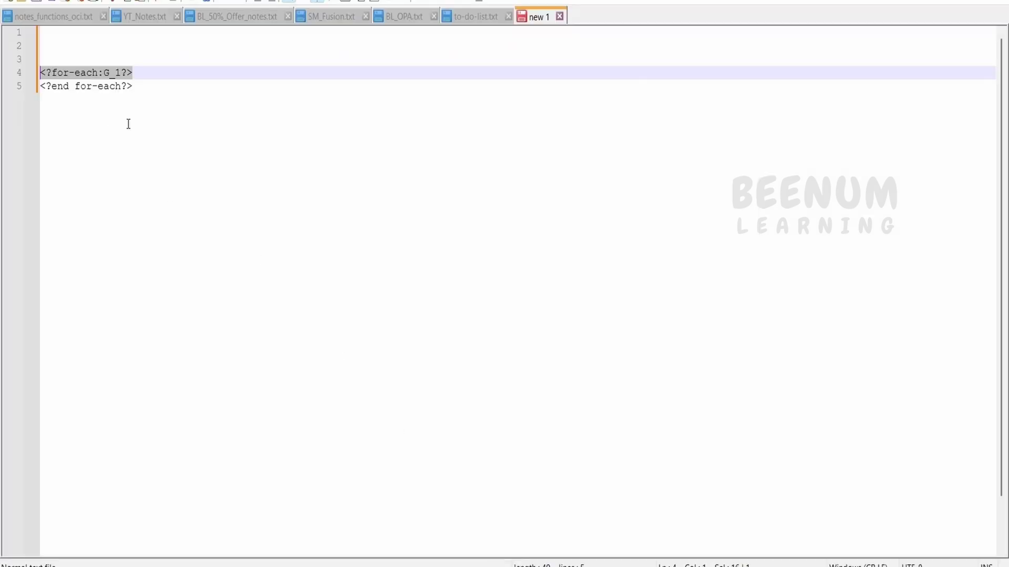
{"action": "left_click", "coordinate": [146, 84]}
{"action": "left_click", "coordinate": [24, 92]}
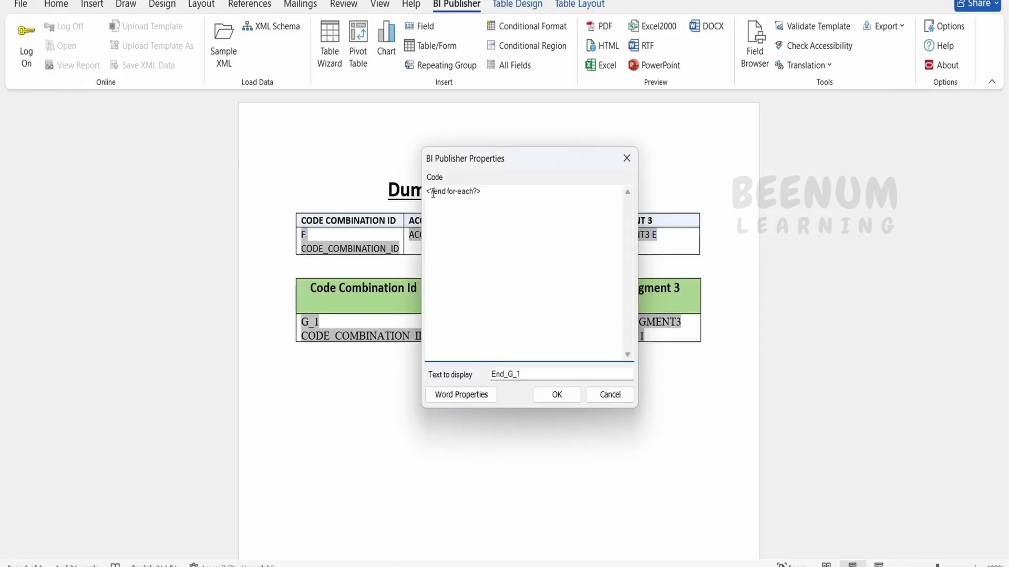
{"action": "left_click", "coordinate": [578, 397]}
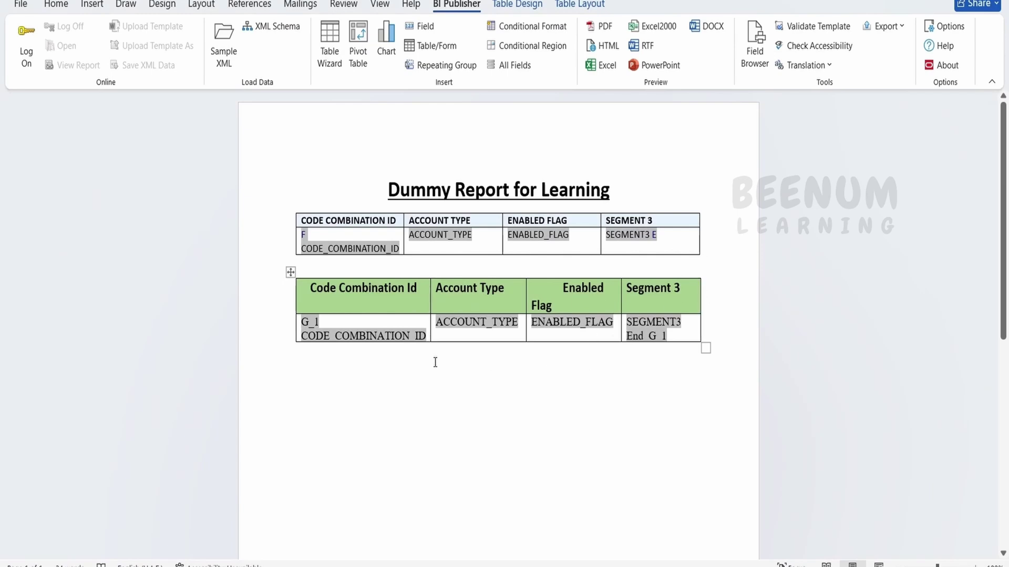
Step: Delete the upper table and generate a PDF preview of the template
{"action": "left_click_drag", "start_coordinate": [722, 256], "coordinate": [259, 227]}
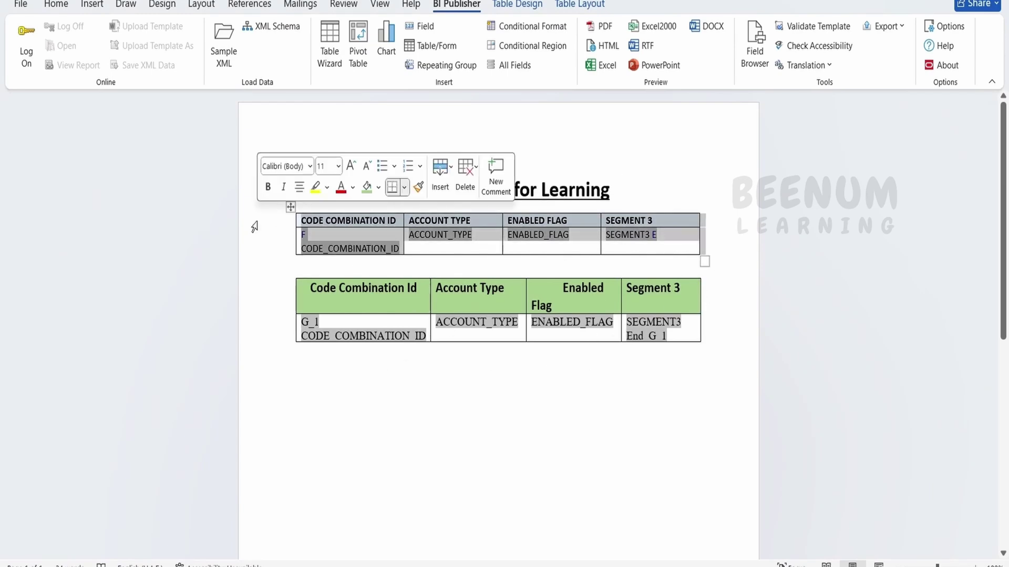
{"action": "key", "text": "BackSpace"}
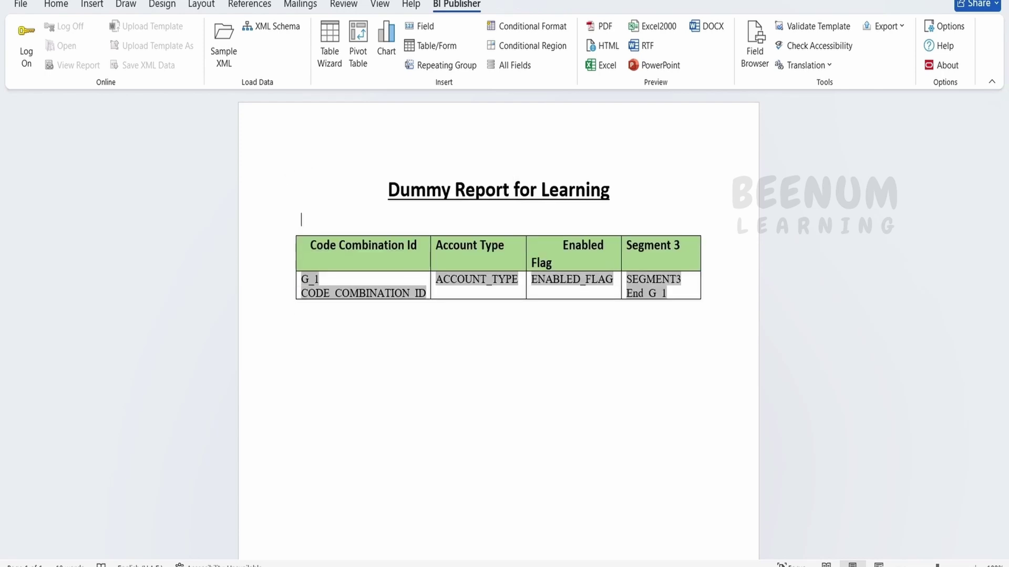
{"action": "left_click", "coordinate": [610, 30]}
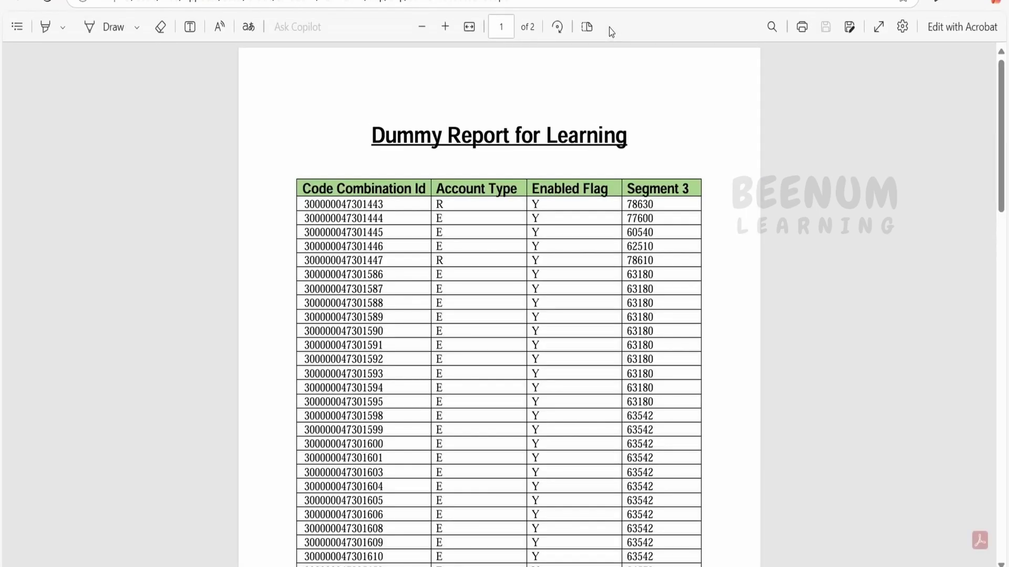
Step: Scroll through both PDF preview pages, return to the top, and leave the preview
{"action": "scroll", "coordinate": [702, 382], "scroll_direction": "down", "scroll_amount": 12}
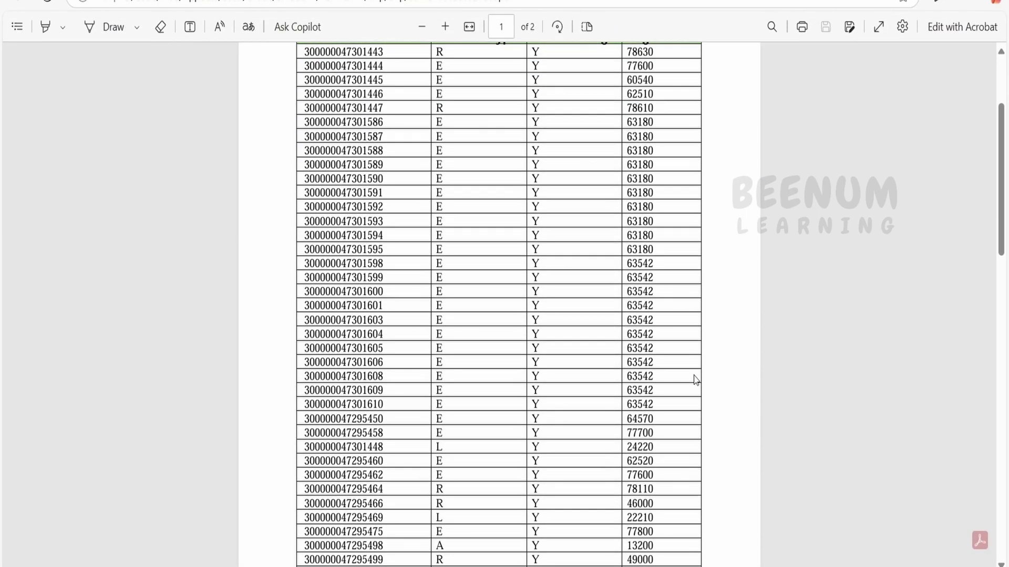
{"action": "scroll", "coordinate": [713, 382], "scroll_direction": "down", "scroll_amount": 5}
{"action": "key", "text": "Home"}
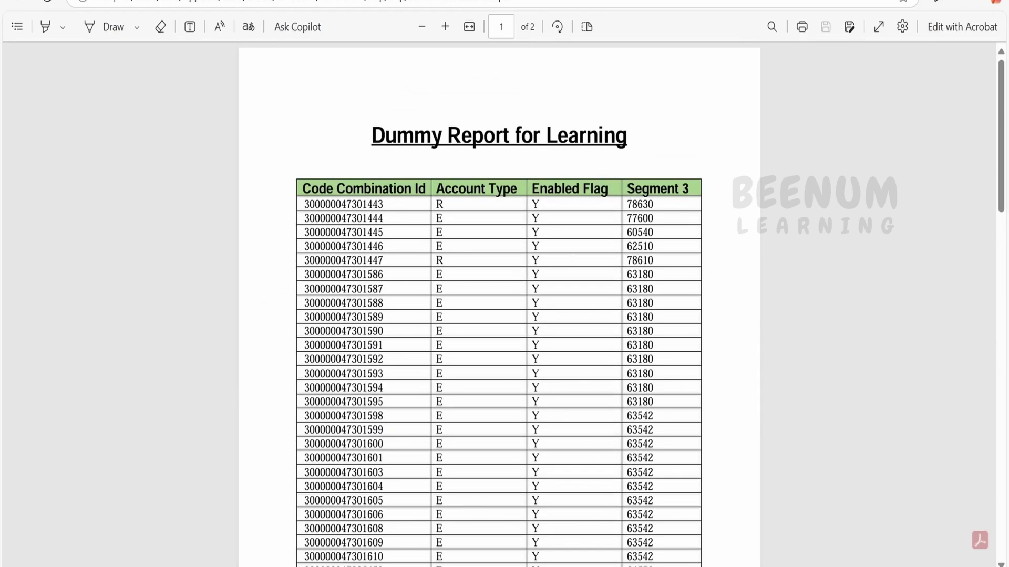
{"action": "key", "text": "alt+Tab"}
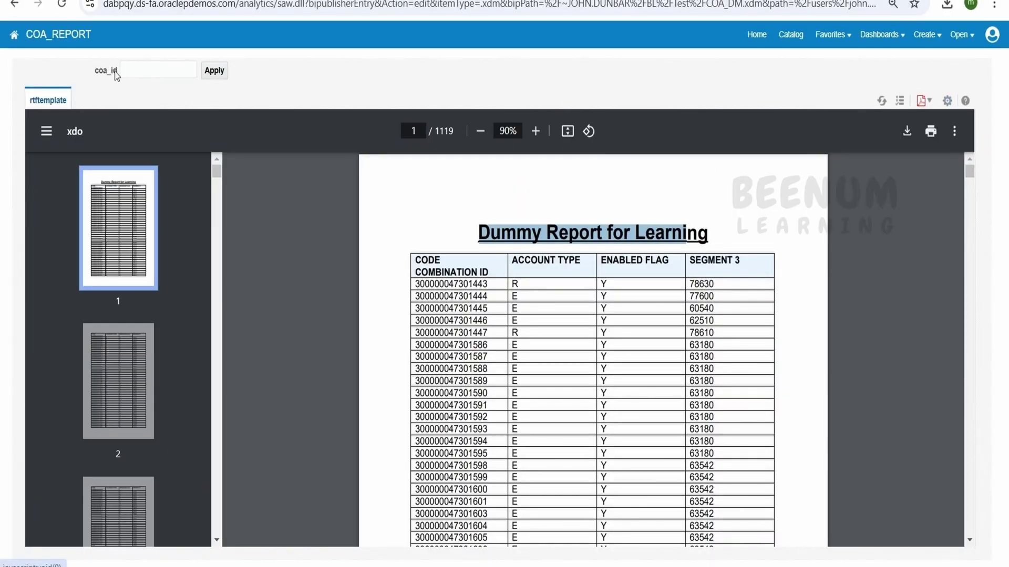
Step: Open the report in edit mode and choose demo_class2.rtf for a new uploaded layout
{"action": "left_click", "coordinate": [794, 36]}
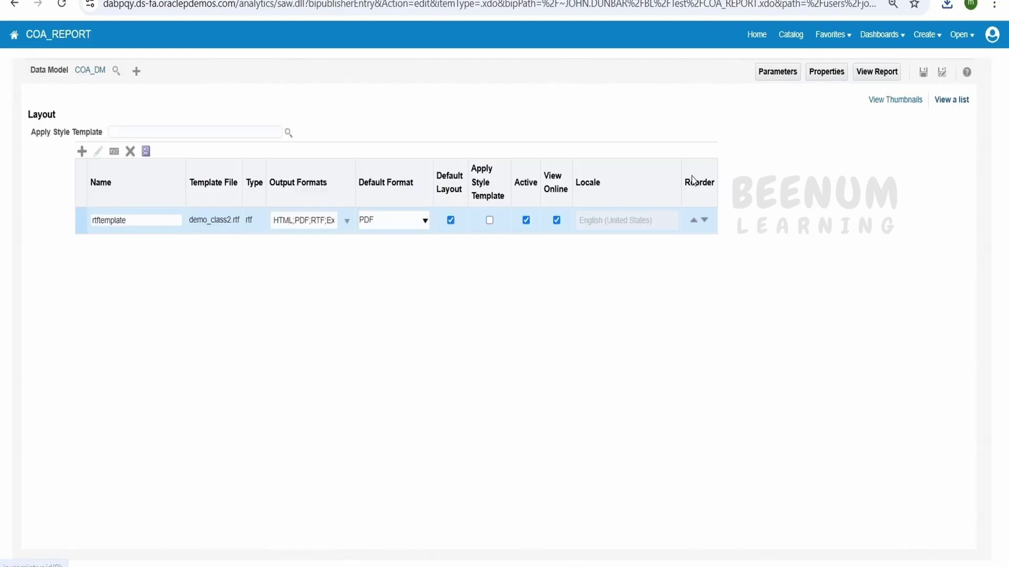
{"action": "left_click", "coordinate": [86, 157]}
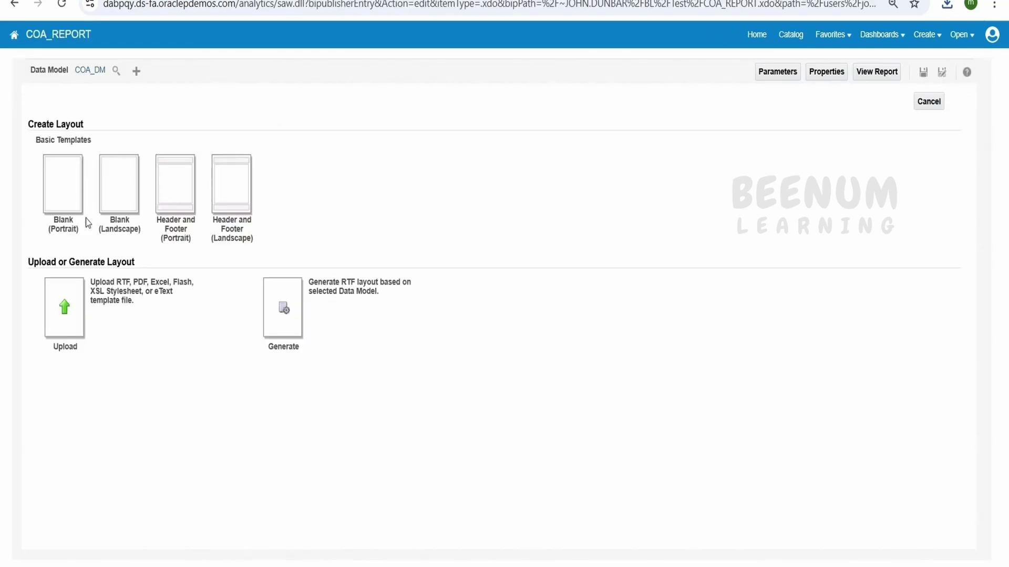
{"action": "left_click", "coordinate": [65, 310]}
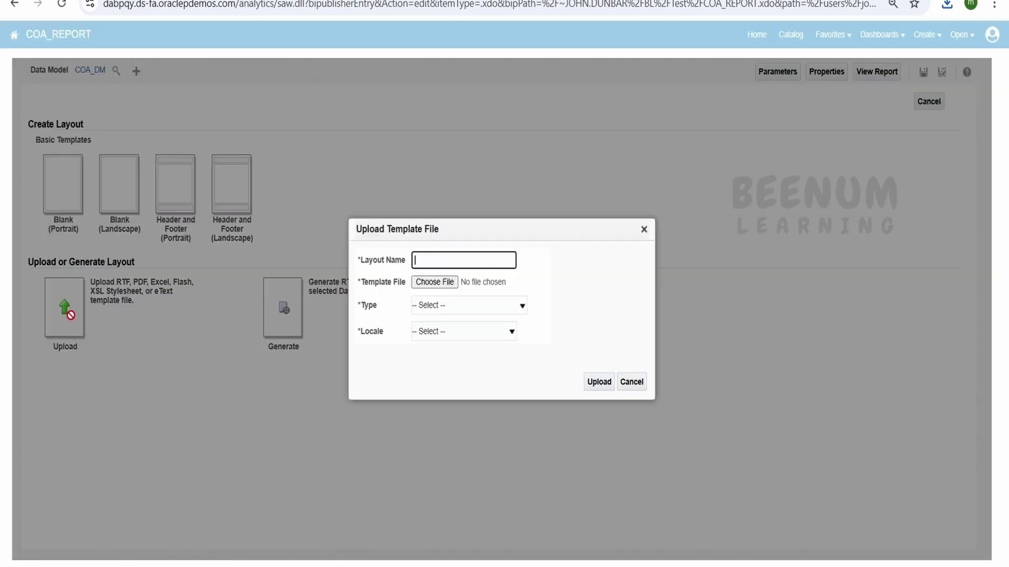
{"action": "left_click", "coordinate": [447, 282]}
{"action": "left_click", "coordinate": [368, 172]}
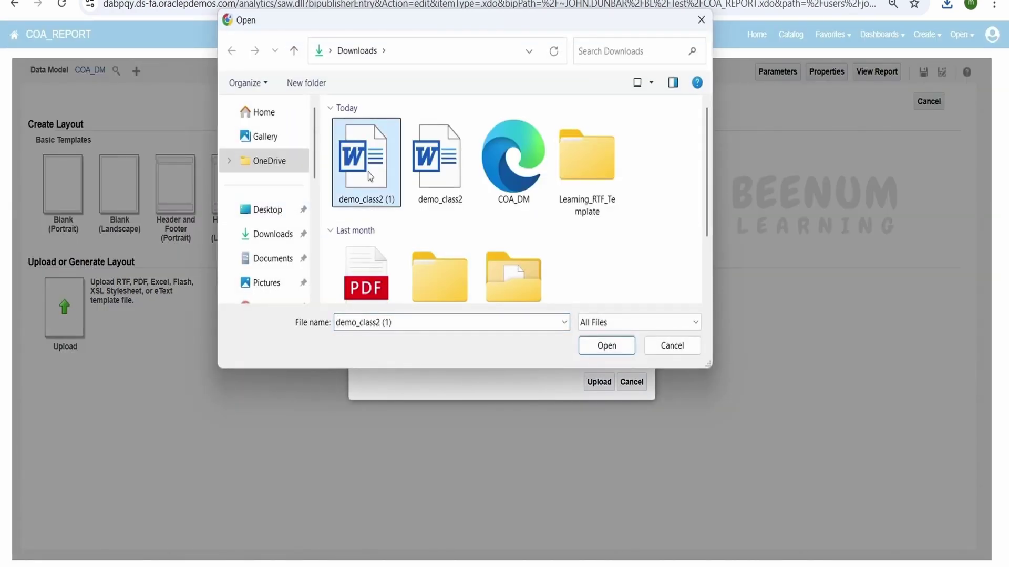
{"action": "left_click", "coordinate": [443, 181]}
{"action": "left_click", "coordinate": [595, 345]}
Step: Name the layout rtftemplate2 with type RTF Template and locale English (United States)
{"action": "left_click", "coordinate": [453, 262]}
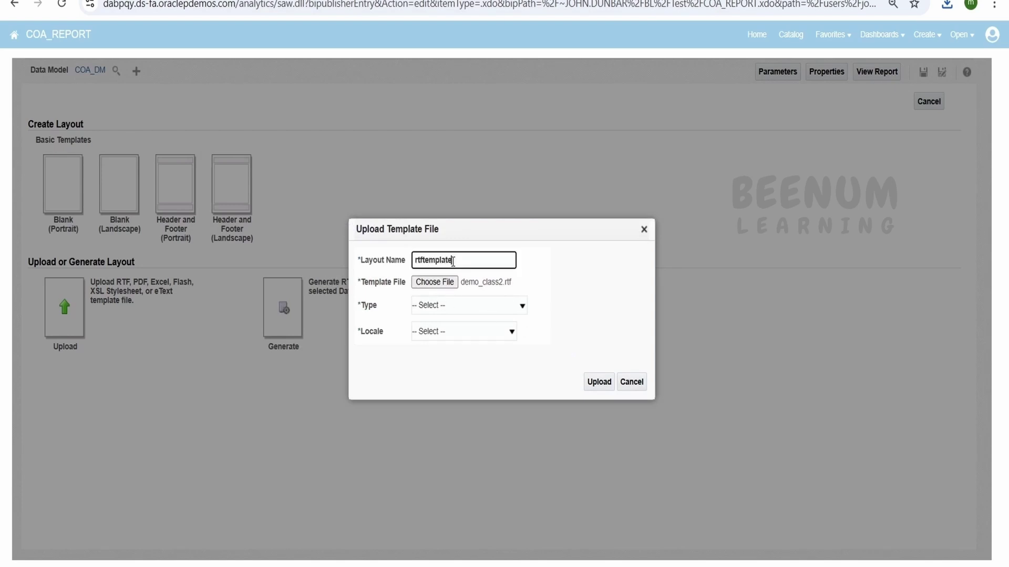
{"action": "left_click", "coordinate": [452, 304]}
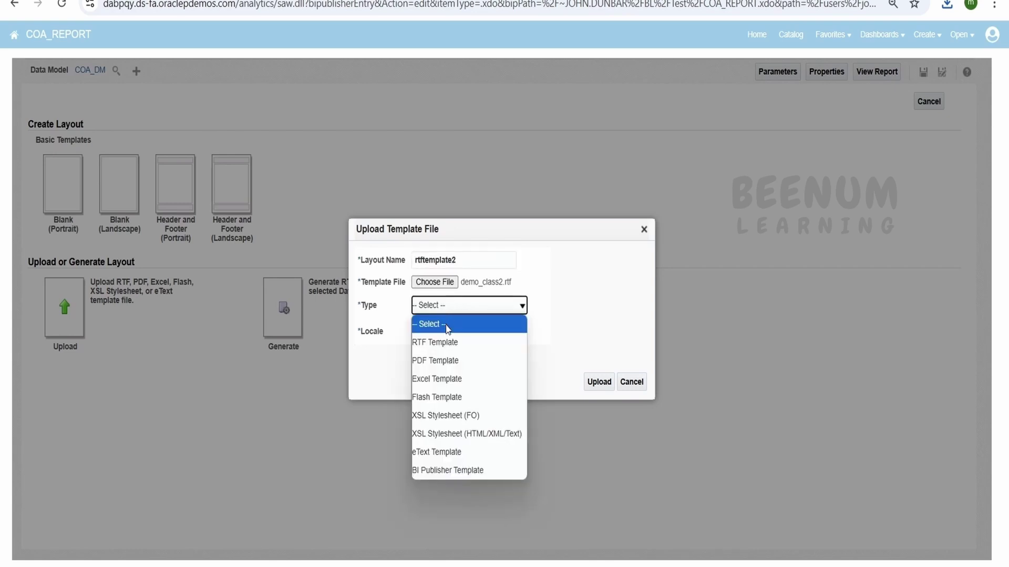
{"action": "left_click", "coordinate": [445, 343]}
{"action": "left_click", "coordinate": [442, 329]}
{"action": "scroll", "coordinate": [464, 167], "scroll_direction": "down", "scroll_amount": 5}
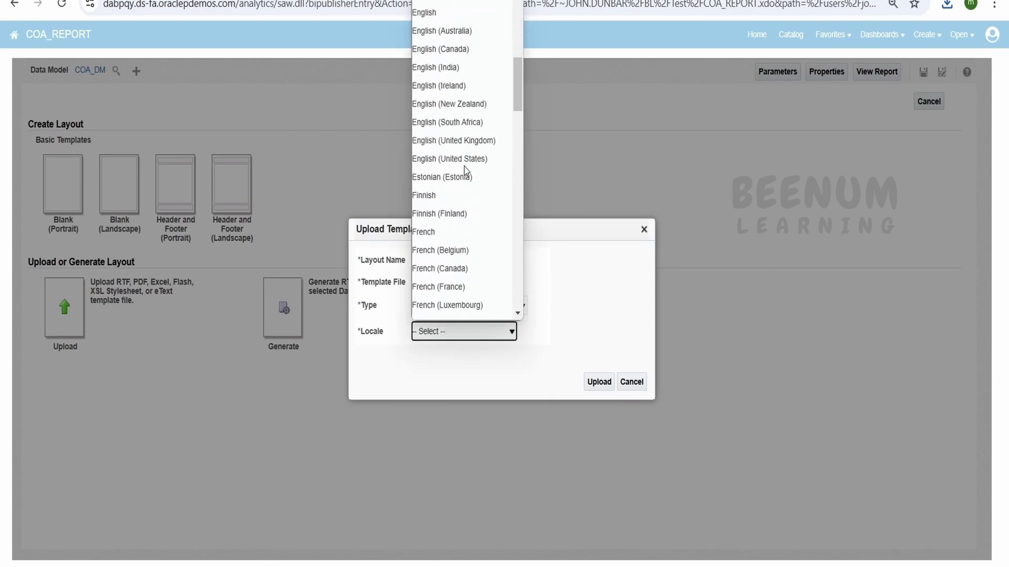
{"action": "left_click", "coordinate": [464, 164]}
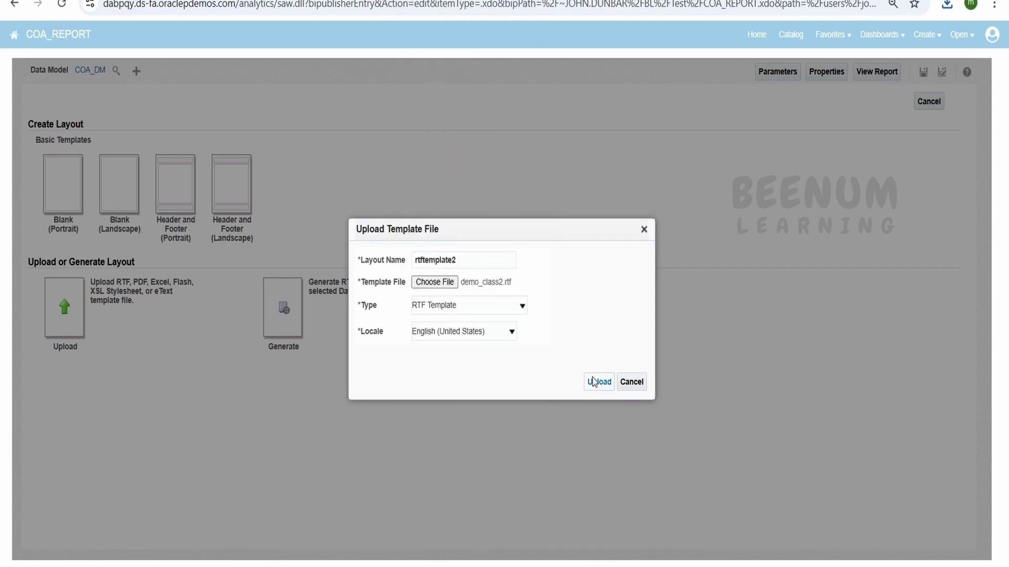
Step: Attempt the upload, cancel after the file-exists warning, and reopen the report editor
{"action": "left_click", "coordinate": [592, 382]}
{"action": "key", "text": "Return"}
{"action": "left_click", "coordinate": [632, 386]}
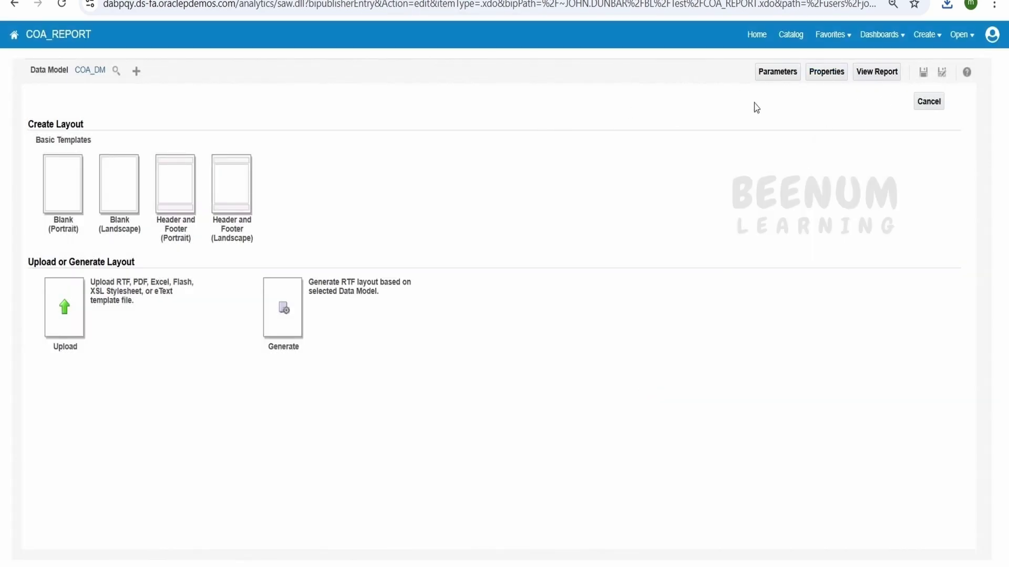
{"action": "left_click", "coordinate": [882, 80]}
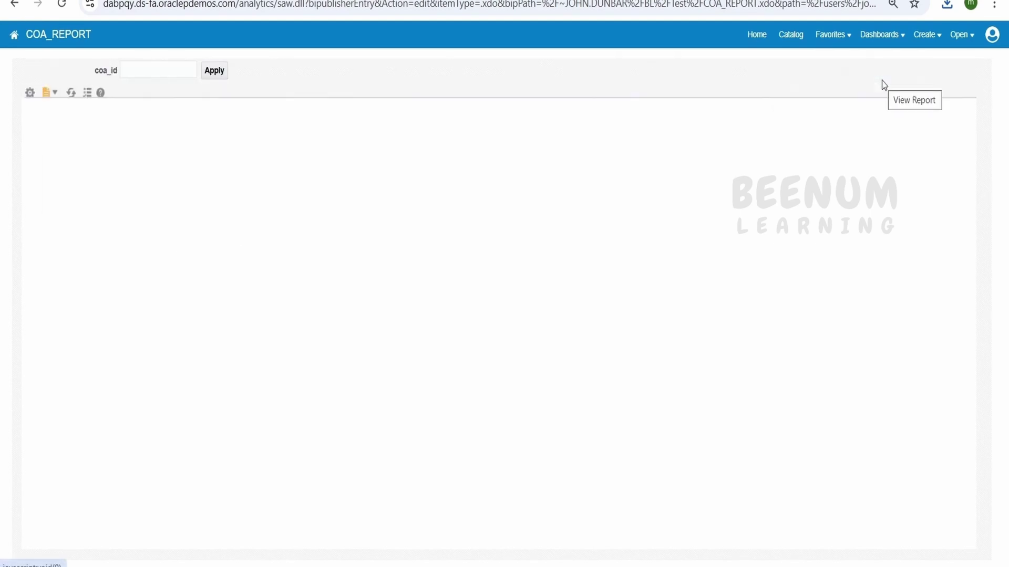
{"action": "left_click", "coordinate": [947, 100]}
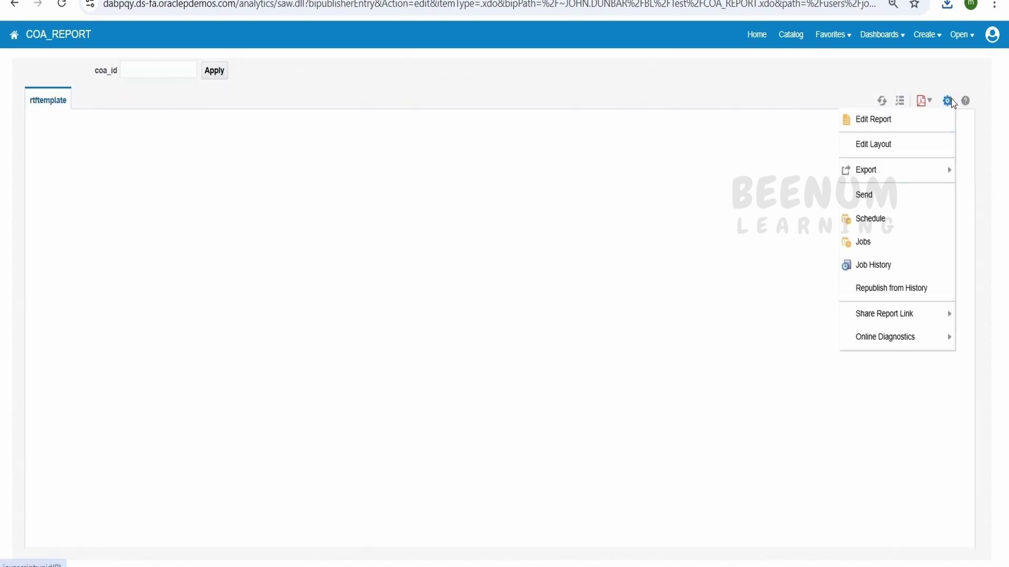
{"action": "left_click", "coordinate": [902, 127]}
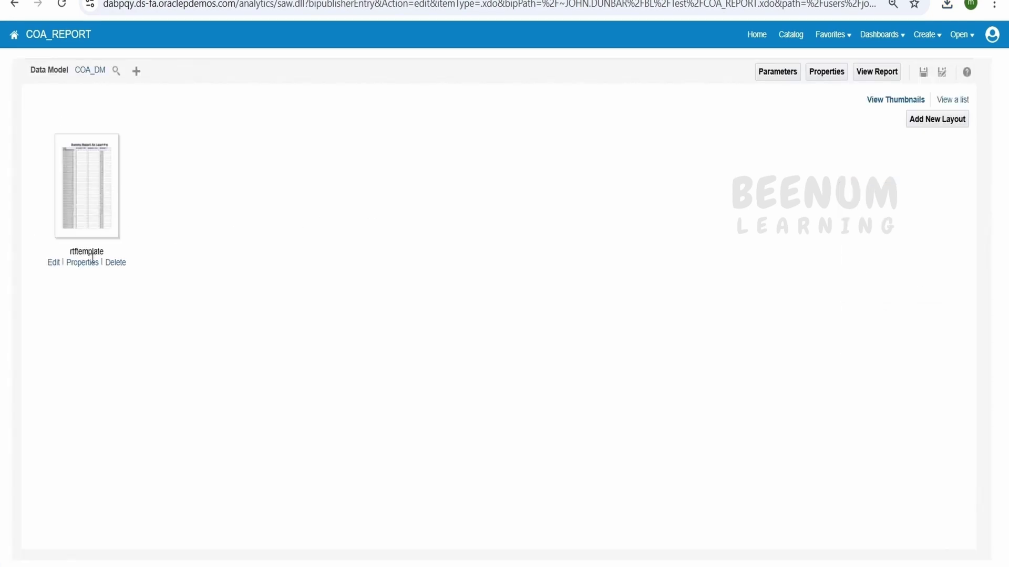
Step: Delete the existing rtftemplate layout from the report's layouts table
{"action": "left_click", "coordinate": [952, 100]}
{"action": "left_click", "coordinate": [82, 221]}
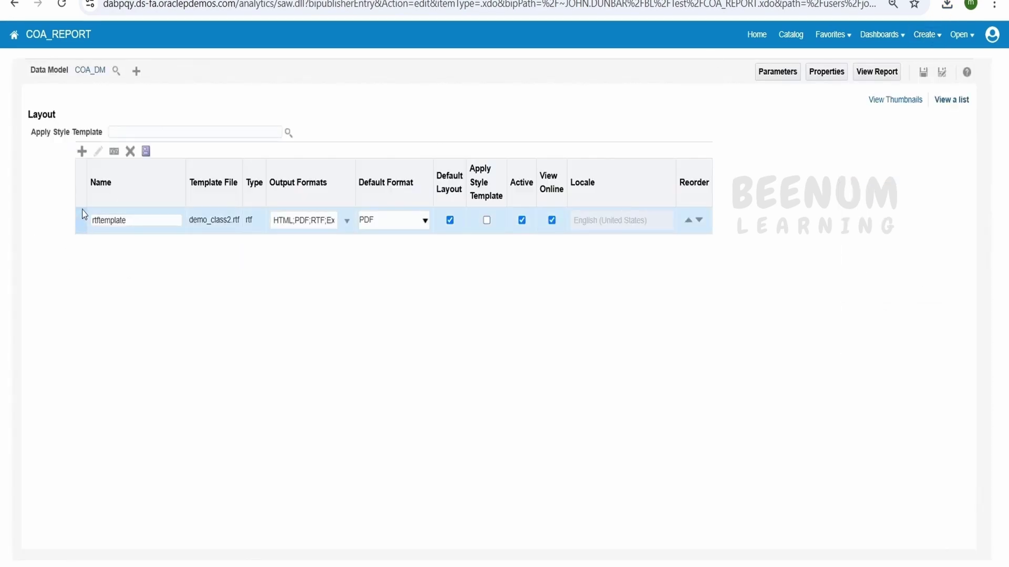
{"action": "left_click", "coordinate": [130, 151]}
{"action": "left_click", "coordinate": [562, 127]}
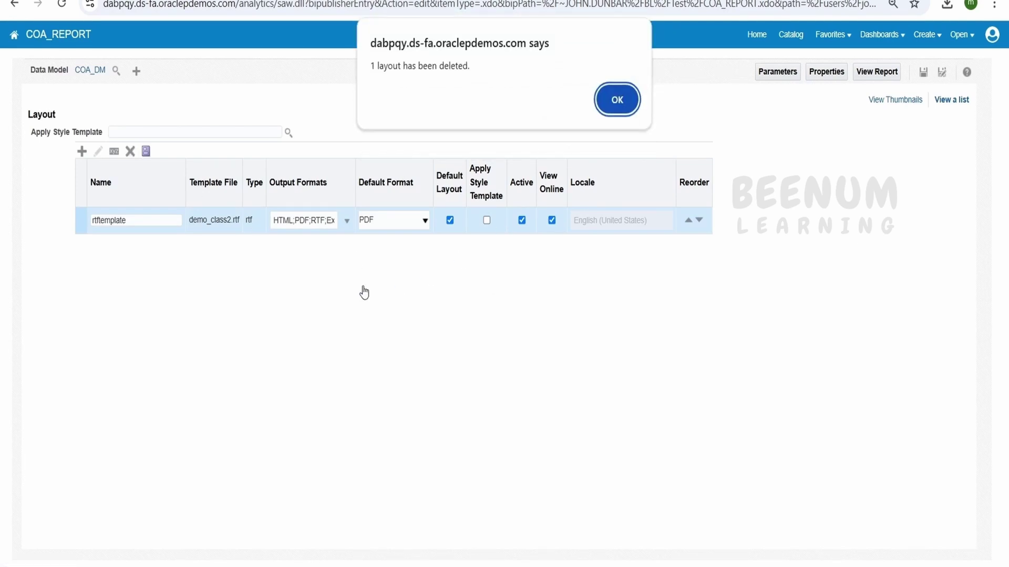
{"action": "key", "text": "Return"}
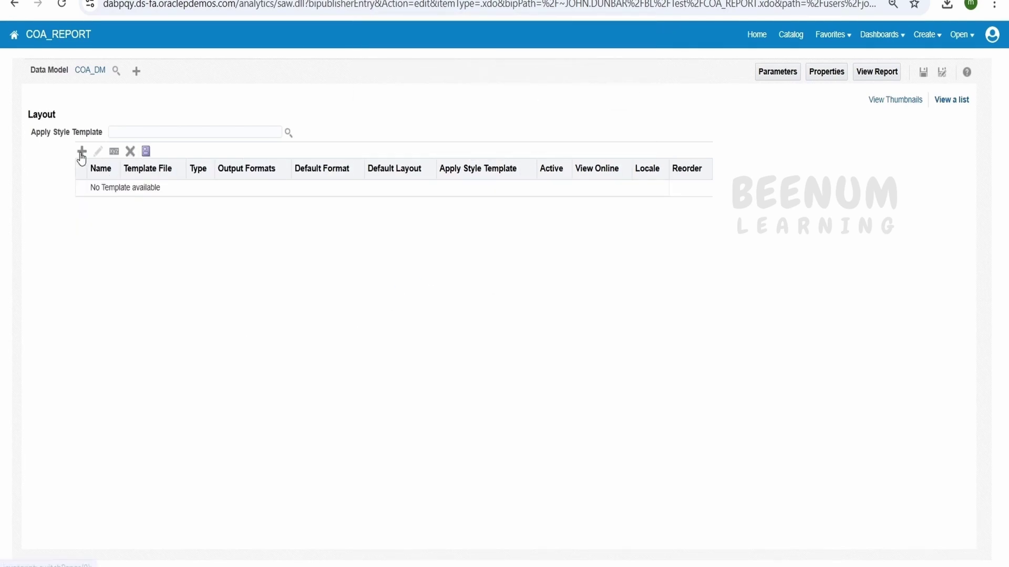
Step: Start a new uploaded layout and choose the demo_class2.rtf file
{"action": "left_click", "coordinate": [82, 151]}
{"action": "left_click", "coordinate": [59, 316]}
{"action": "left_click", "coordinate": [436, 284]}
{"action": "left_click", "coordinate": [430, 174]}
{"action": "left_click", "coordinate": [606, 351]}
Step: Upload it as rtftemplate2, type RTF Template, locale English (United States)
{"action": "left_click", "coordinate": [459, 259]}
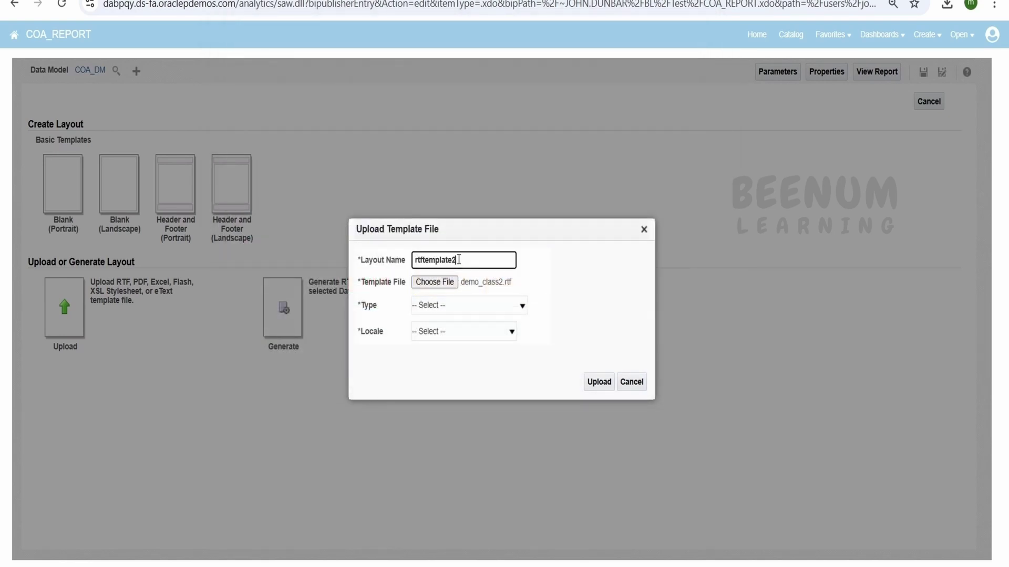
{"action": "left_click", "coordinate": [467, 305]}
{"action": "left_click", "coordinate": [444, 345]}
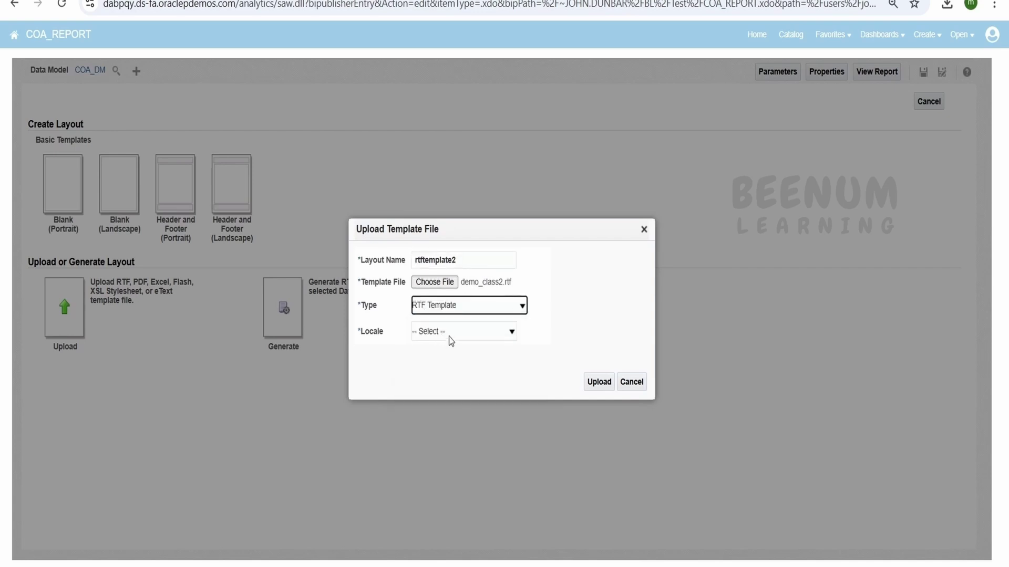
{"action": "left_click", "coordinate": [447, 331]}
{"action": "scroll", "coordinate": [451, 176], "scroll_direction": "down", "scroll_amount": 10}
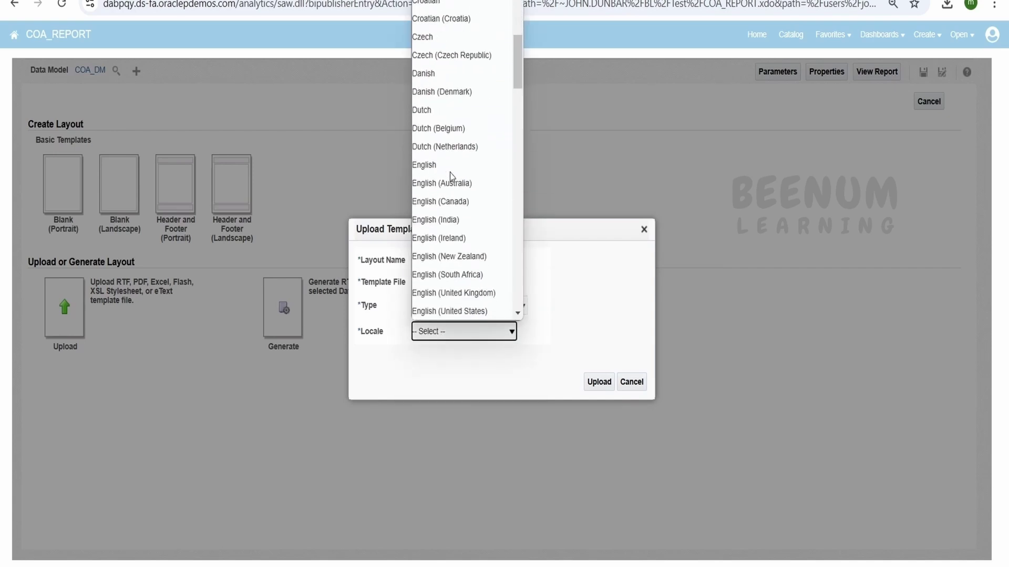
{"action": "left_click", "coordinate": [452, 311]}
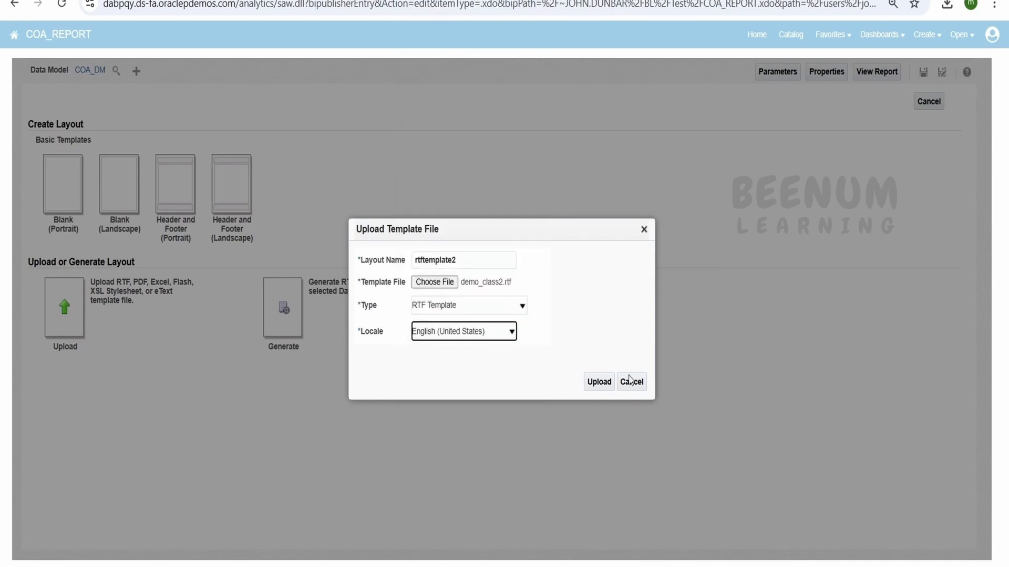
{"action": "left_click", "coordinate": [596, 382]}
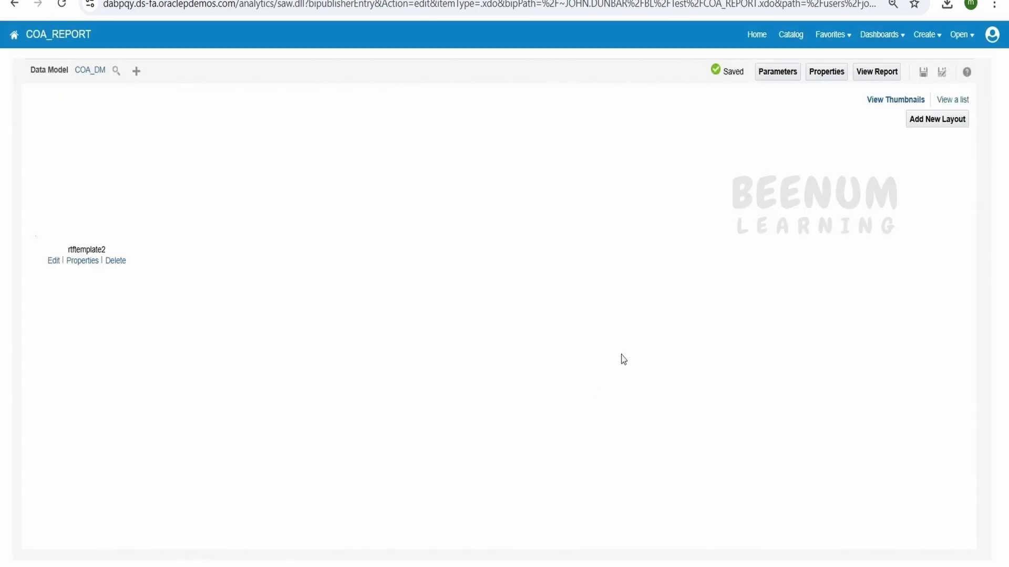
Step: Make PDF the default output format for the rtftemplate2 layout
{"action": "left_click", "coordinate": [952, 100]}
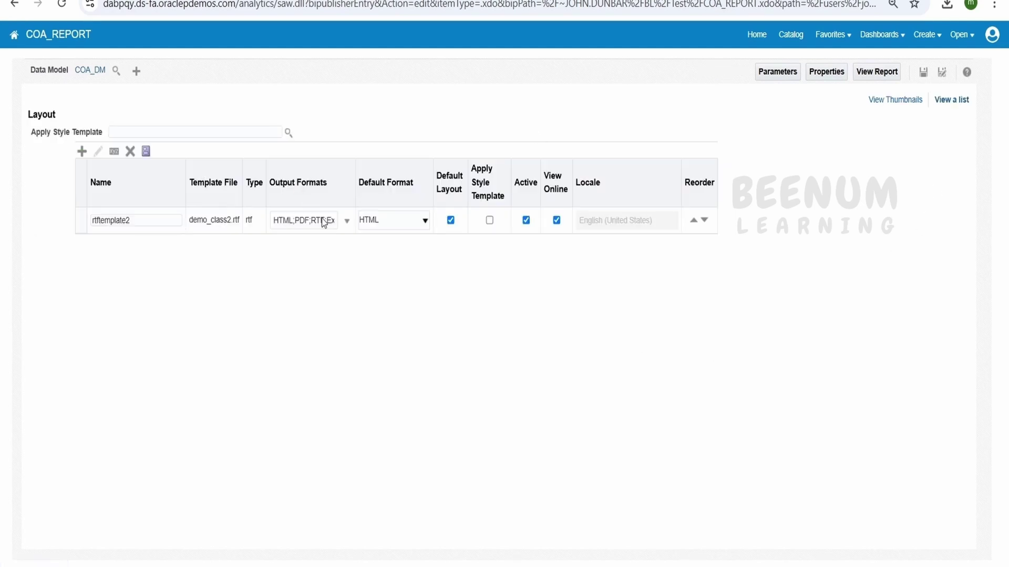
{"action": "left_click", "coordinate": [402, 223]}
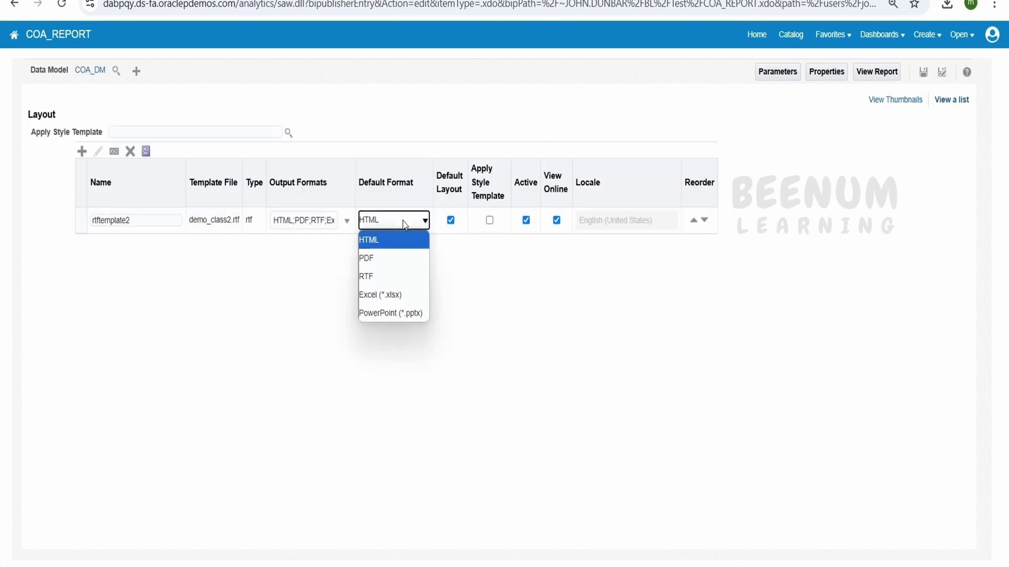
{"action": "left_click", "coordinate": [389, 259]}
{"action": "left_click", "coordinate": [430, 296]}
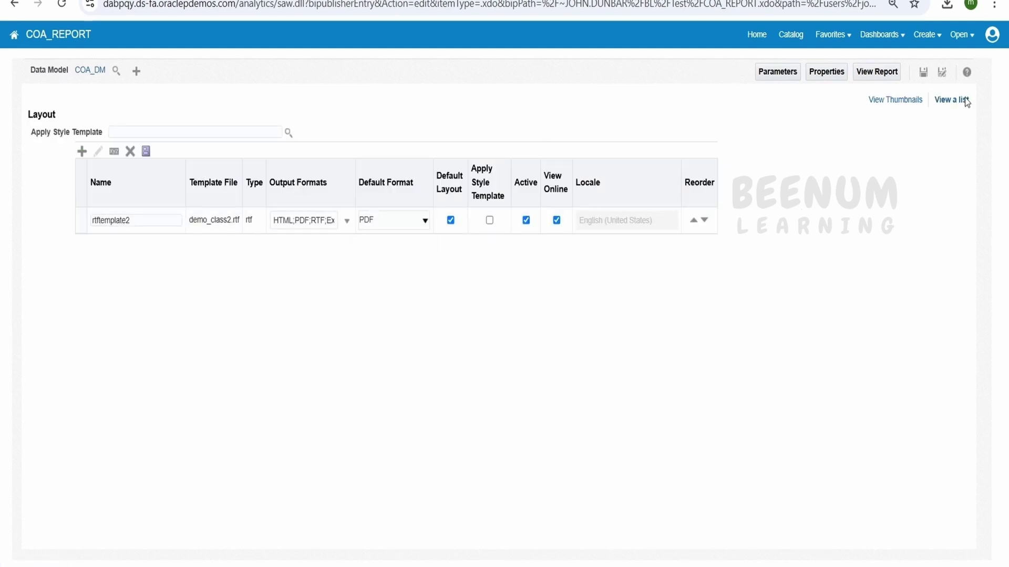
Step: Save the report as COA_REPORT, overwriting the existing copy
{"action": "left_click", "coordinate": [874, 77]}
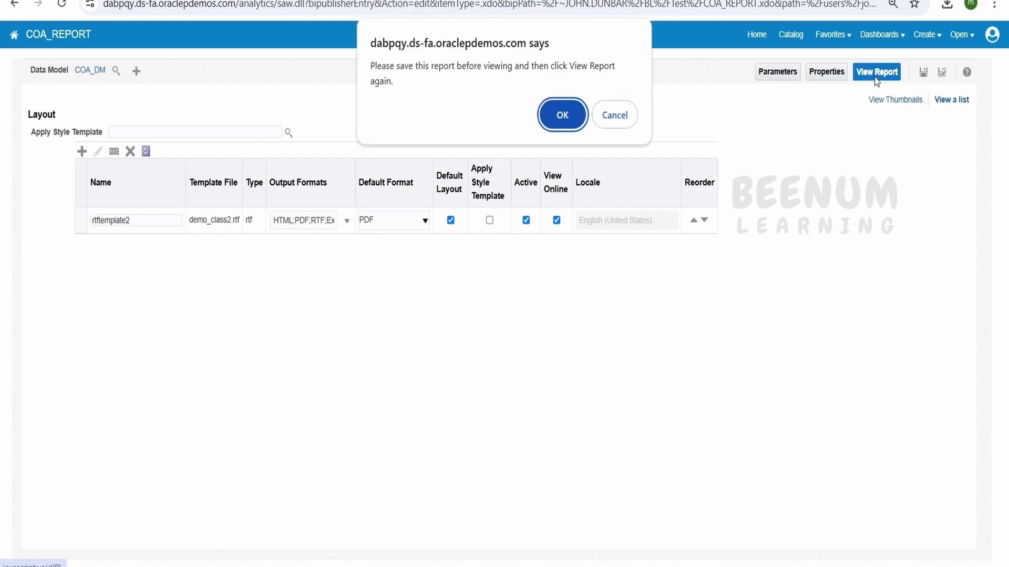
{"action": "left_click", "coordinate": [553, 112]}
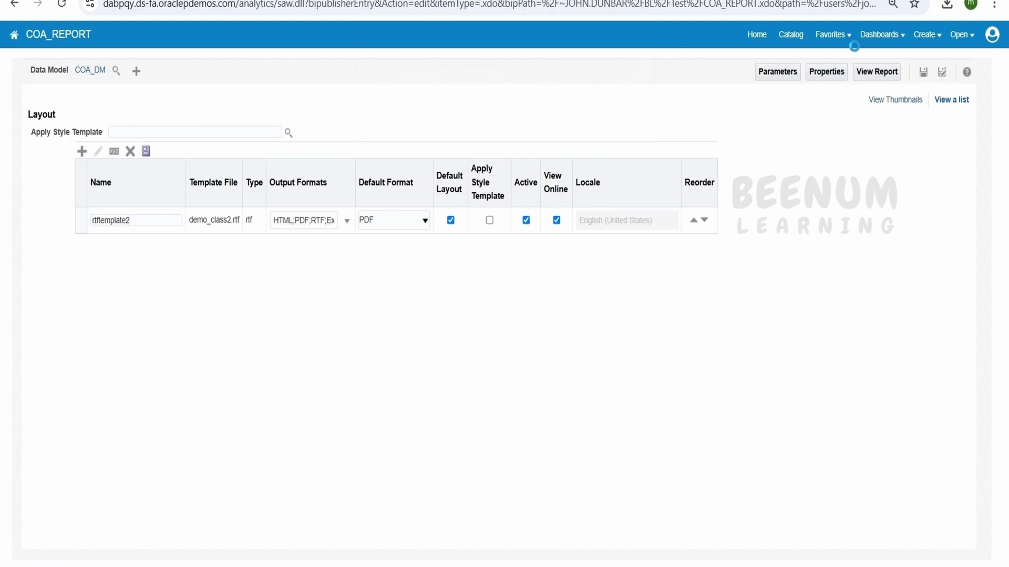
{"action": "left_click", "coordinate": [925, 77]}
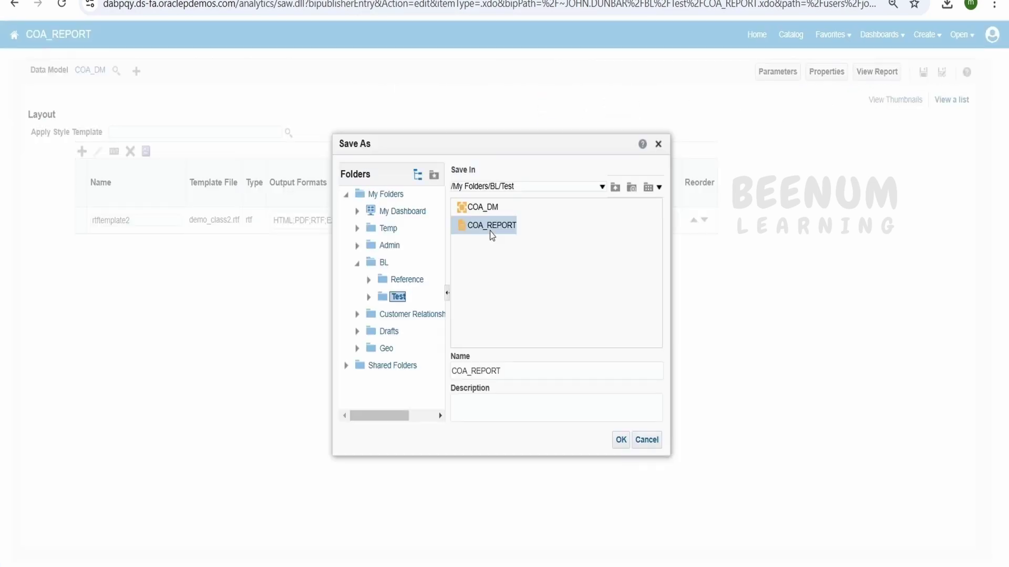
{"action": "left_click", "coordinate": [620, 441]}
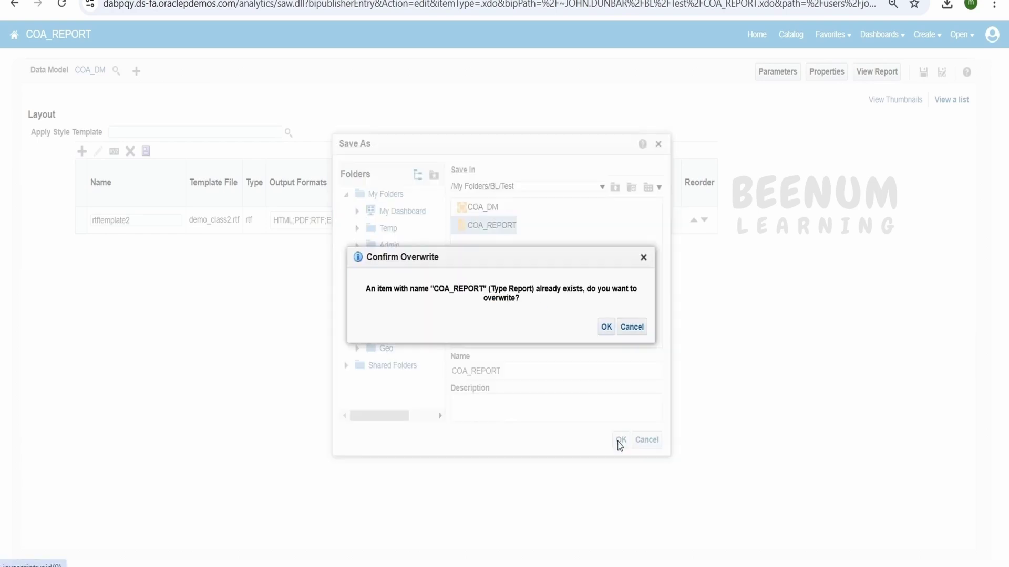
{"action": "left_click", "coordinate": [608, 328]}
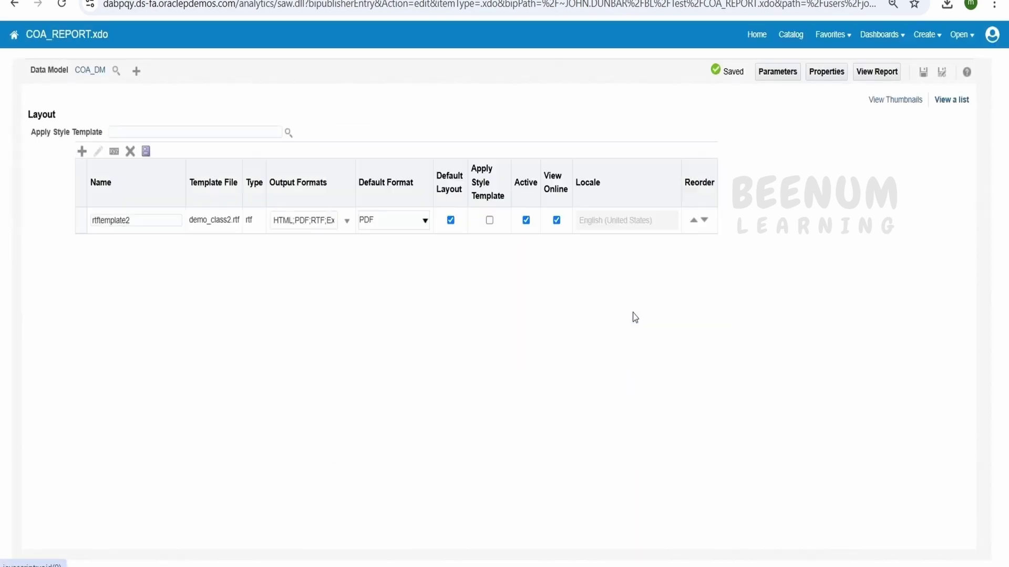
Step: Render the report as a 1119-page PDF table, then switch to the guide's Defining Groups page
{"action": "left_click", "coordinate": [886, 72]}
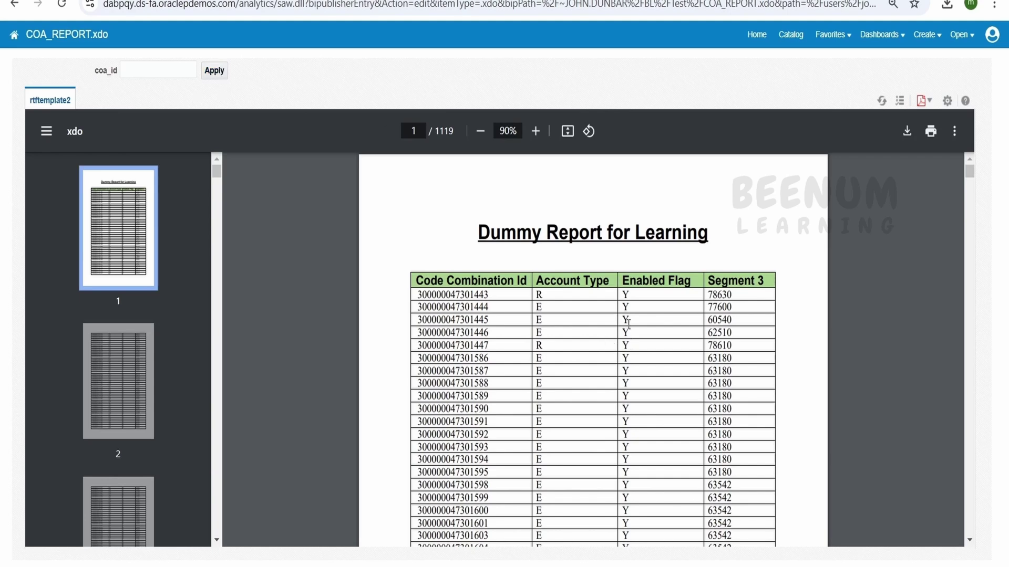
{"action": "key", "text": "alt+Tab"}
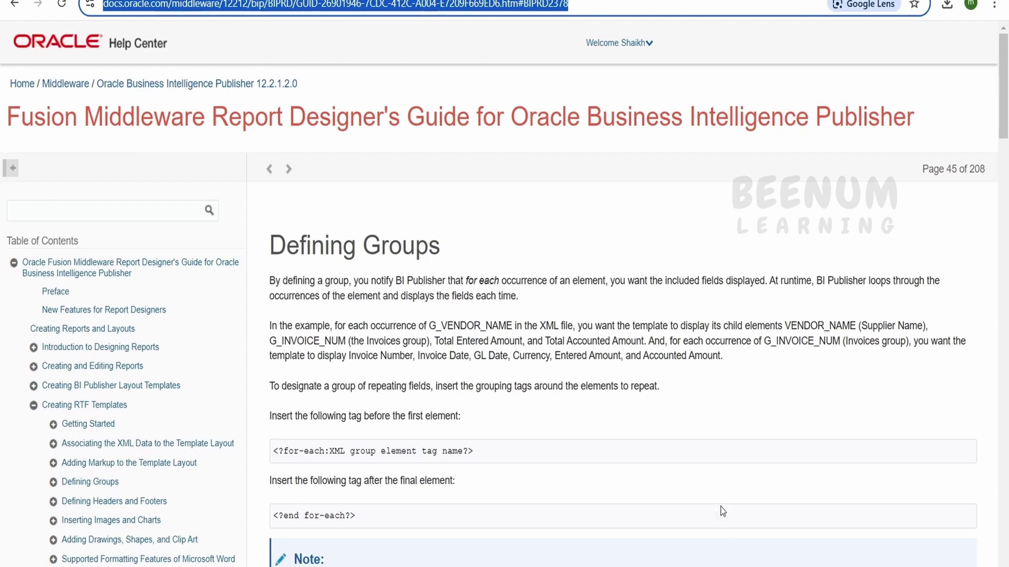
Step: Read the Defining Groups examples, highlighting the for-each tag syntax and the G_VENDOR_NAME group name
{"action": "scroll", "coordinate": [715, 502], "scroll_direction": "down", "scroll_amount": 3}
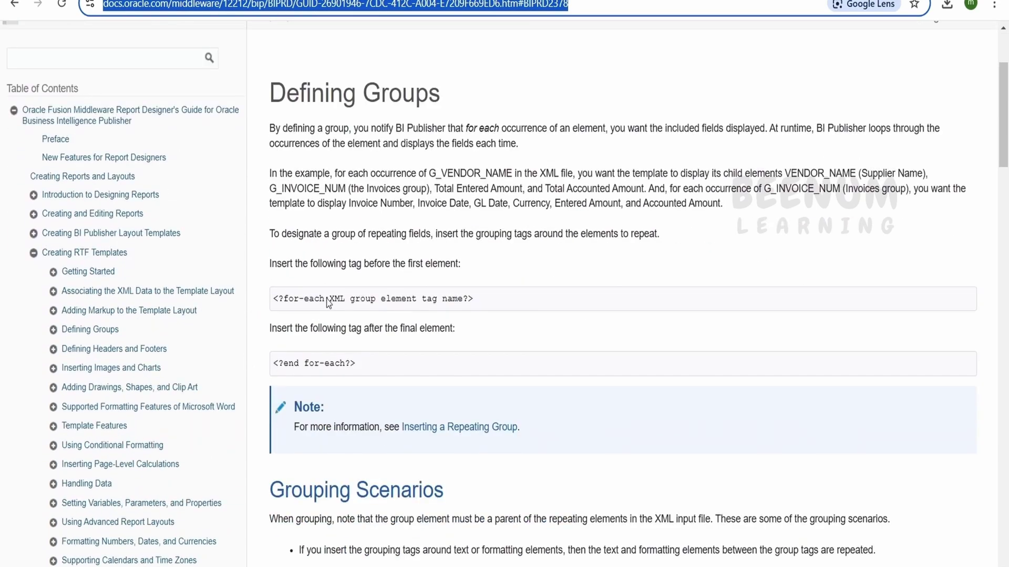
{"action": "left_click_drag", "start_coordinate": [324, 299], "coordinate": [290, 308]}
{"action": "scroll", "coordinate": [385, 330], "scroll_direction": "down", "scroll_amount": 2}
{"action": "scroll", "coordinate": [397, 344], "scroll_direction": "down", "scroll_amount": 3}
{"action": "scroll", "coordinate": [397, 344], "scroll_direction": "down", "scroll_amount": 4}
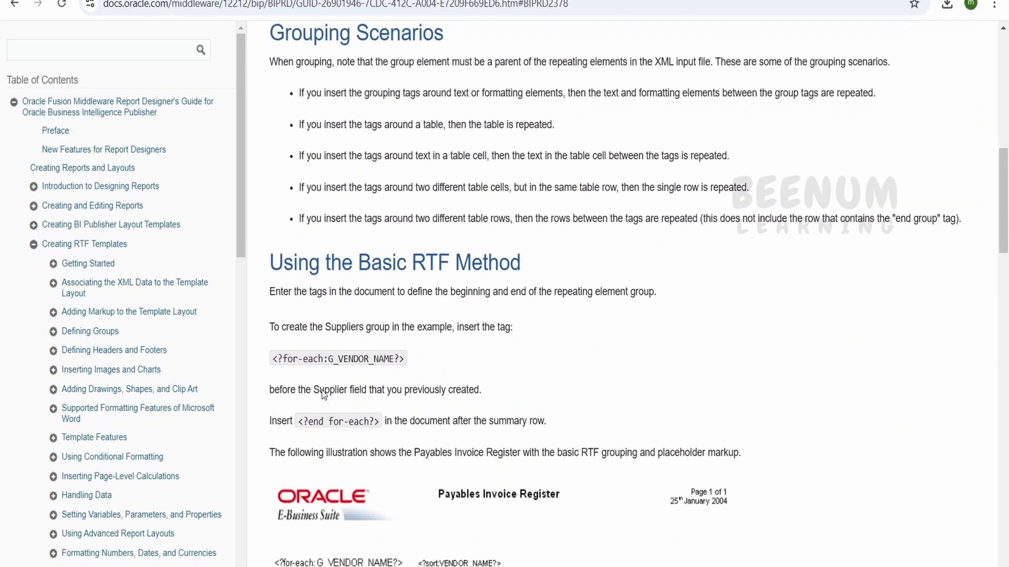
{"action": "left_click_drag", "start_coordinate": [329, 366], "coordinate": [278, 365]}
{"action": "double_click", "coordinate": [342, 363]}
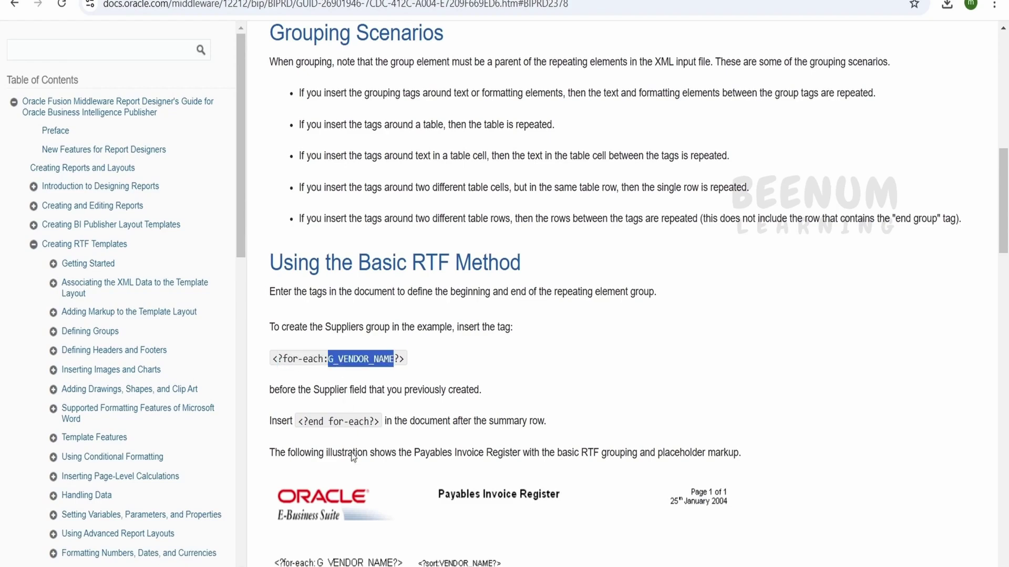
{"action": "scroll", "coordinate": [345, 472], "scroll_direction": "down", "scroll_amount": 9}
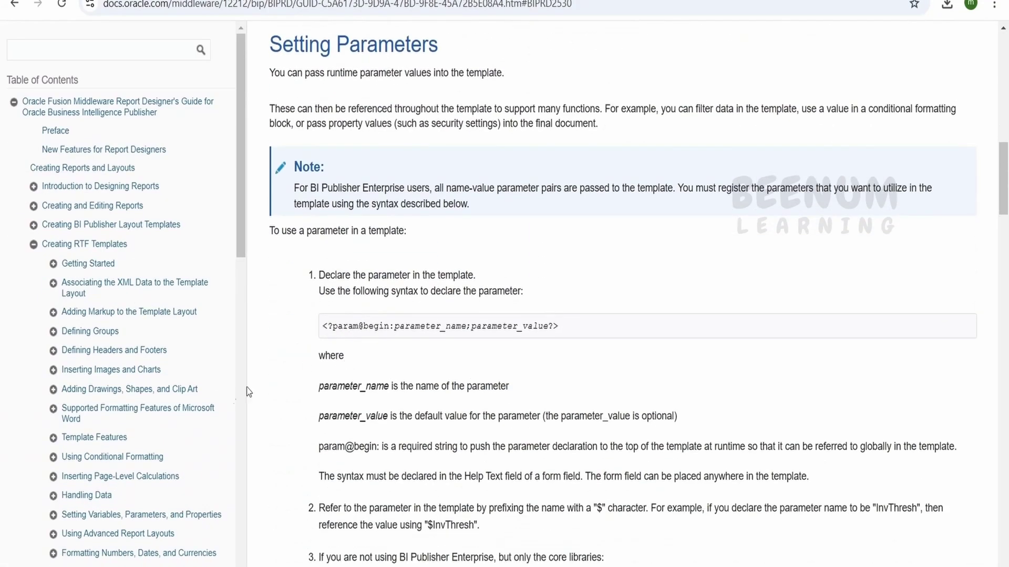
{"action": "scroll", "coordinate": [178, 409], "scroll_direction": "down", "scroll_amount": 3}
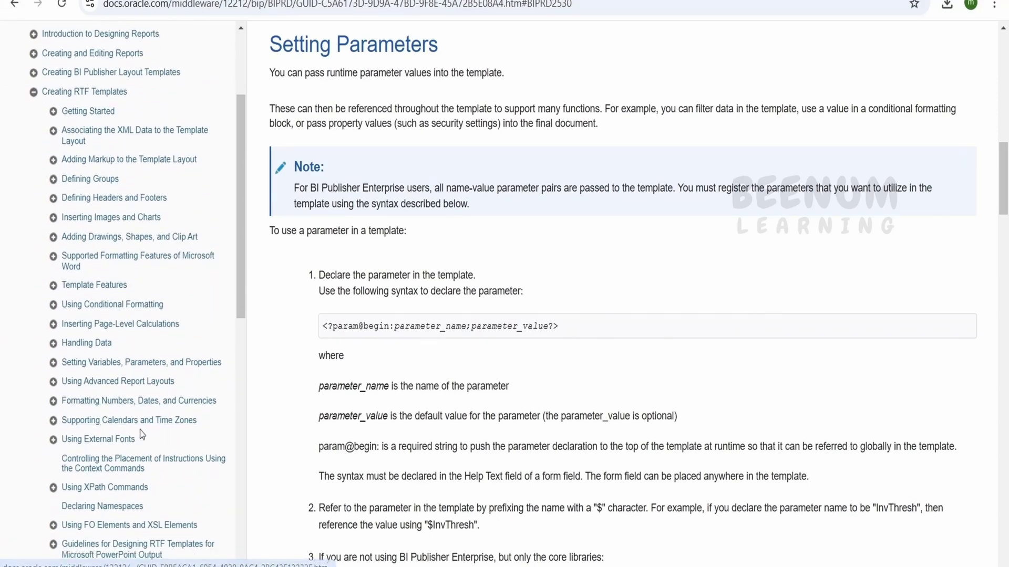
{"action": "scroll", "coordinate": [158, 431], "scroll_direction": "down", "scroll_amount": 1}
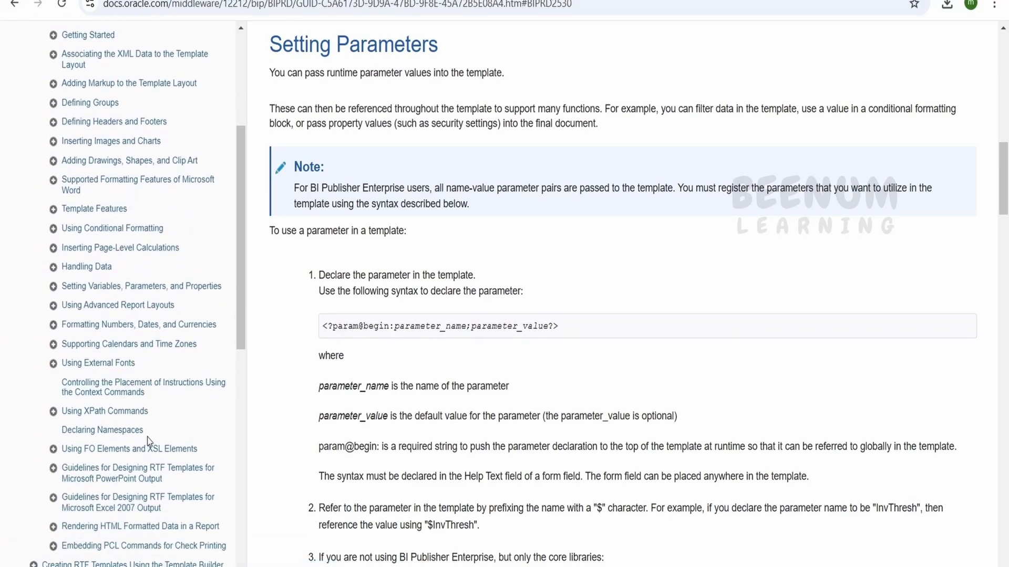
{"action": "left_click", "coordinate": [107, 412]}
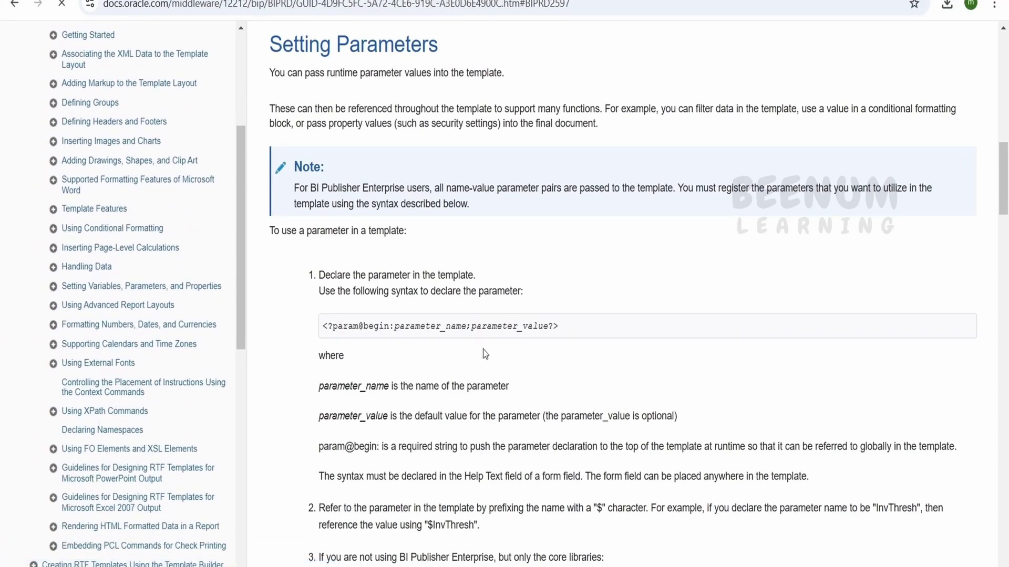
{"action": "scroll", "coordinate": [439, 298], "scroll_direction": "down", "scroll_amount": 5}
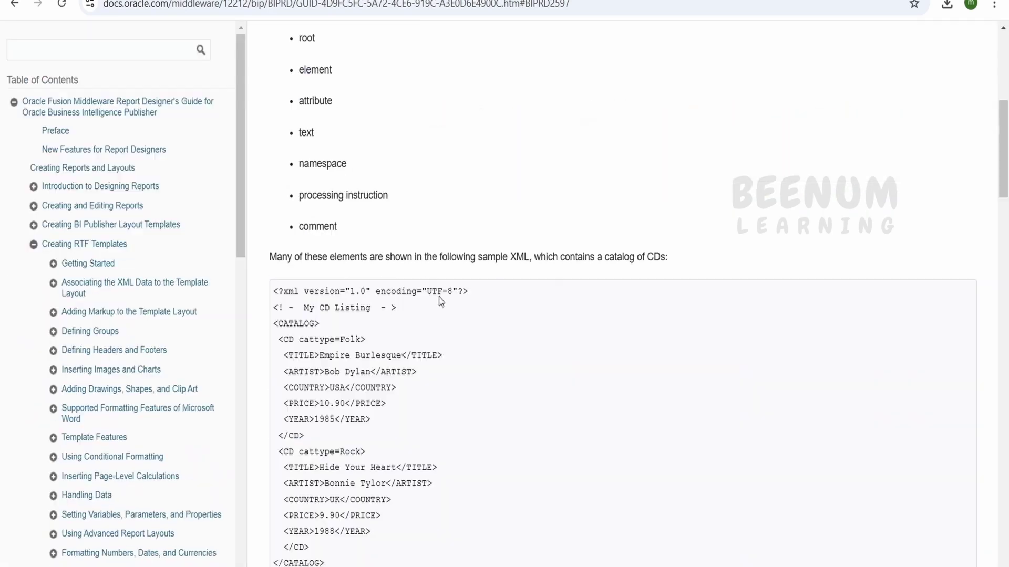
{"action": "scroll", "coordinate": [440, 301], "scroll_direction": "down", "scroll_amount": 7}
{"action": "scroll", "coordinate": [434, 336], "scroll_direction": "down", "scroll_amount": 5}
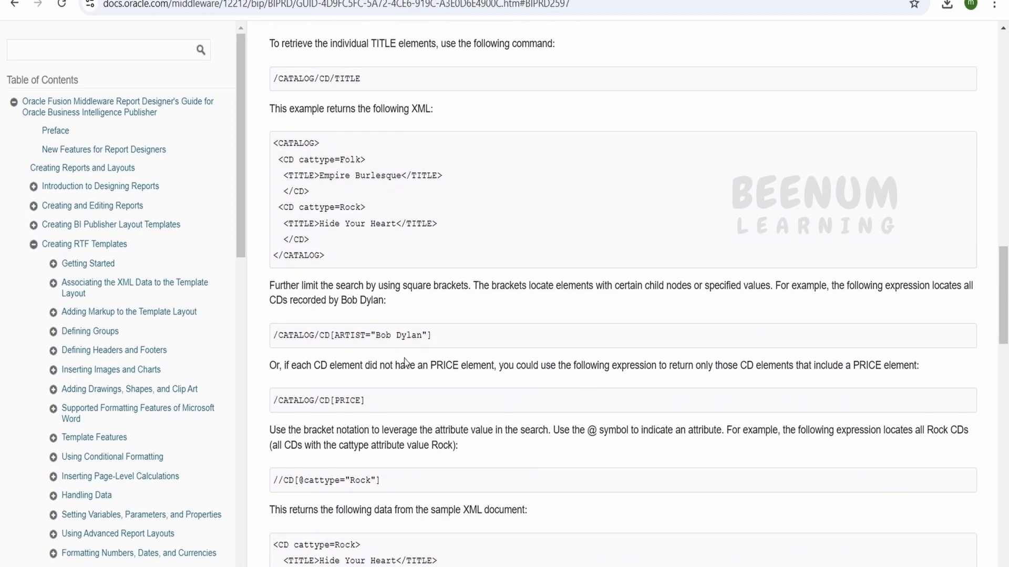
{"action": "scroll", "coordinate": [453, 339], "scroll_direction": "down", "scroll_amount": 10}
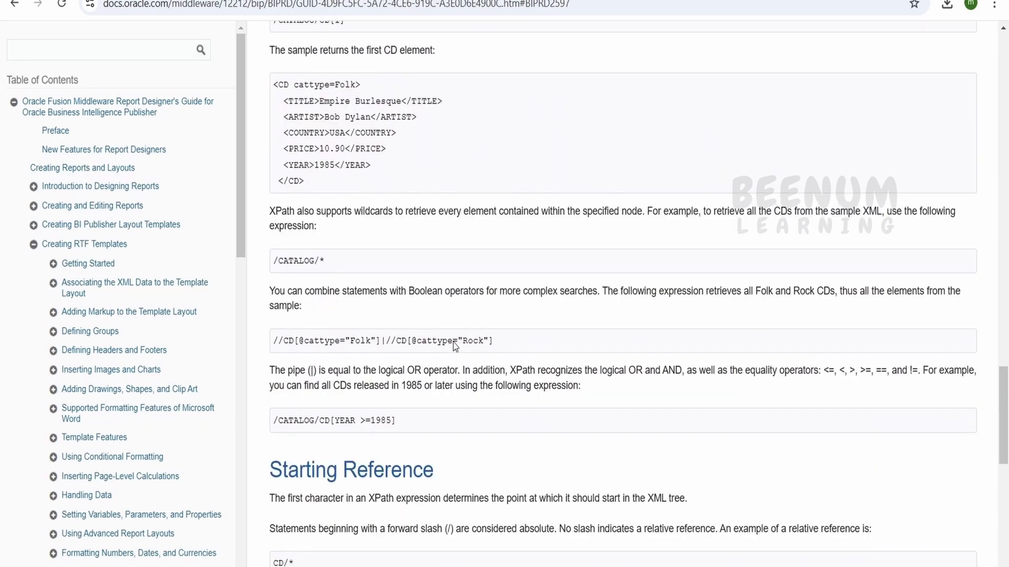